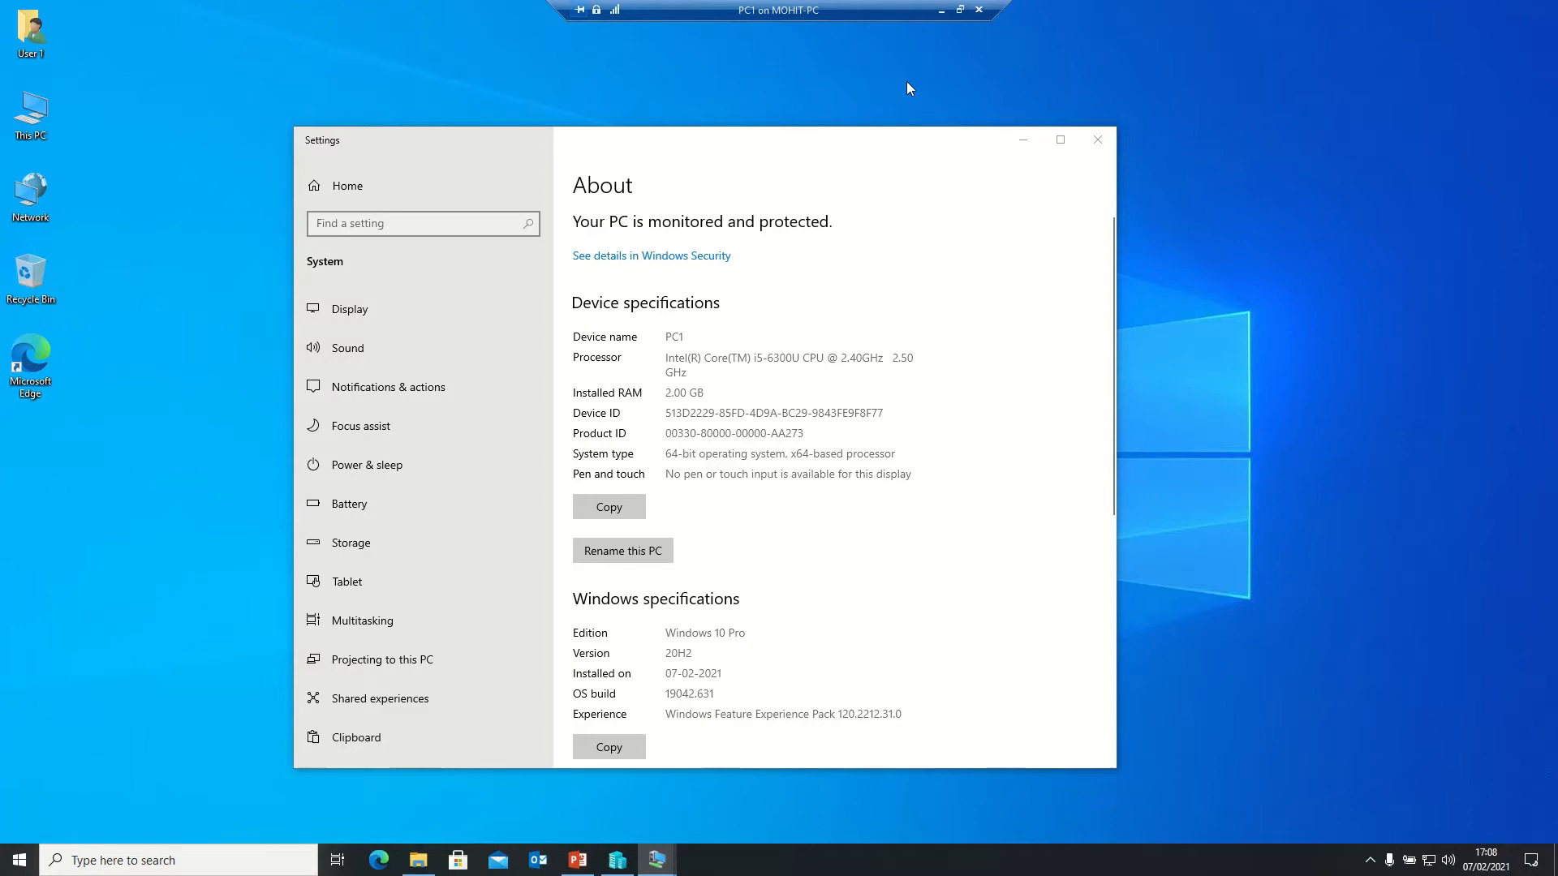
- Run ipconfig /all in Command Prompt to show PC1's DHCP address 192.168.10.41 from 192.168.10.2
key(super+r)
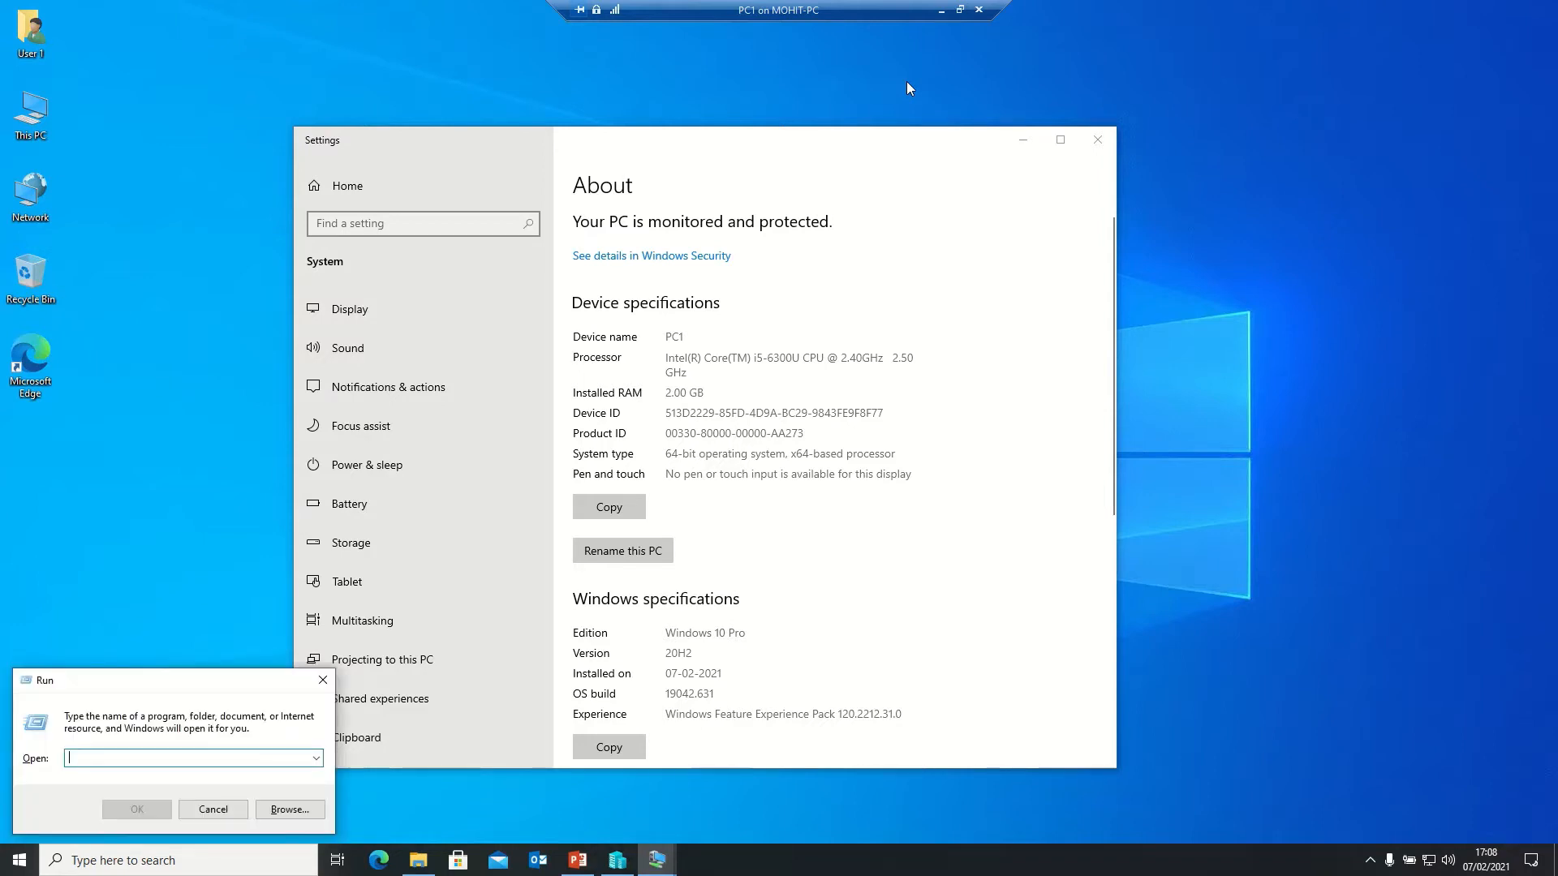
text(cmd)
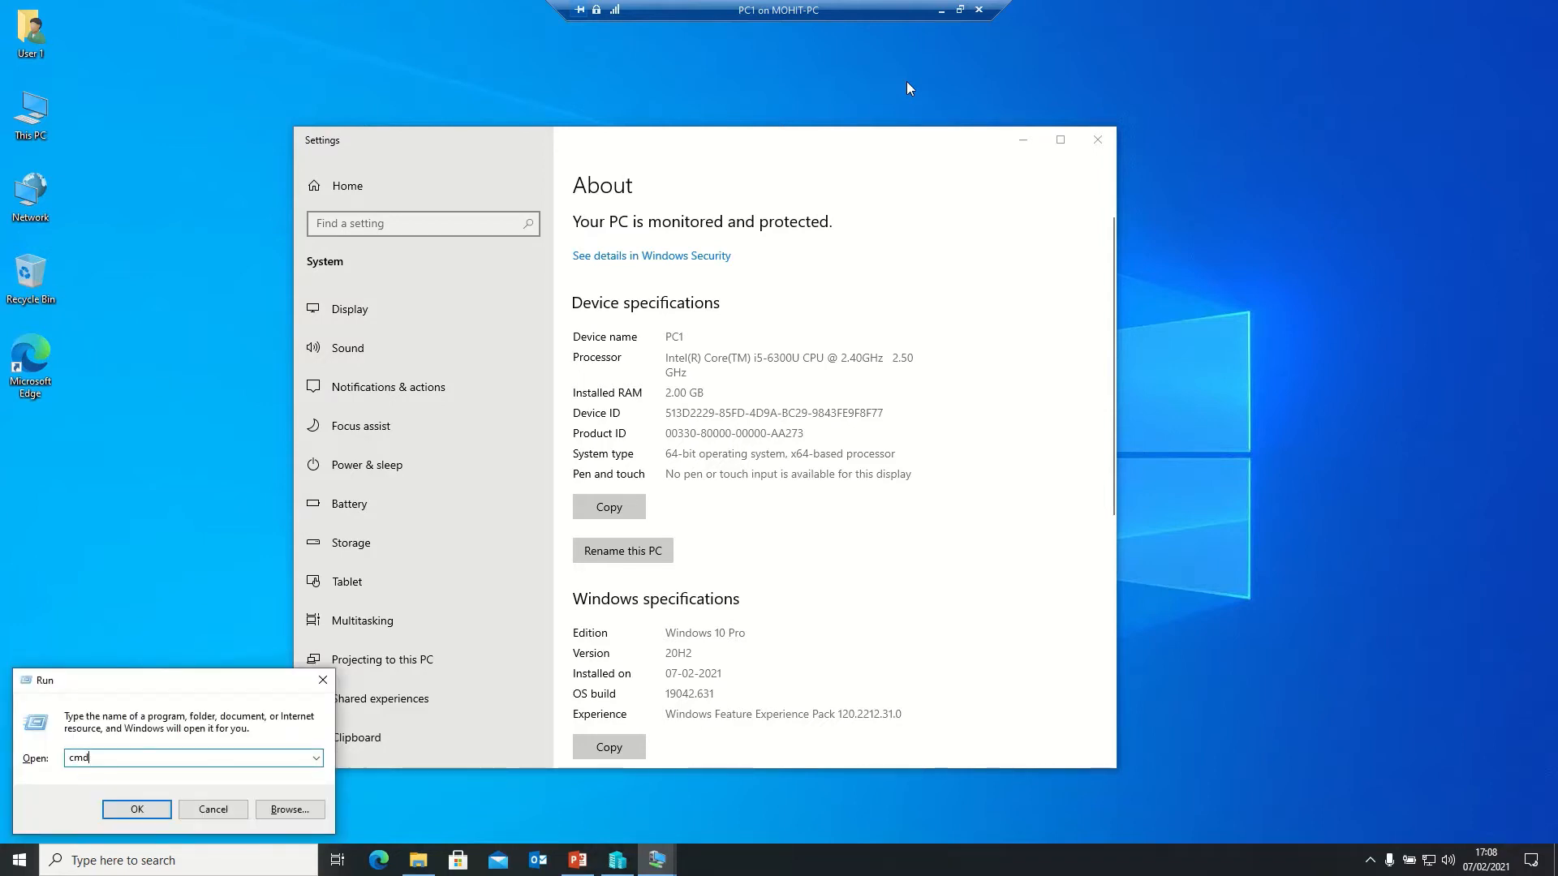
key(Return)
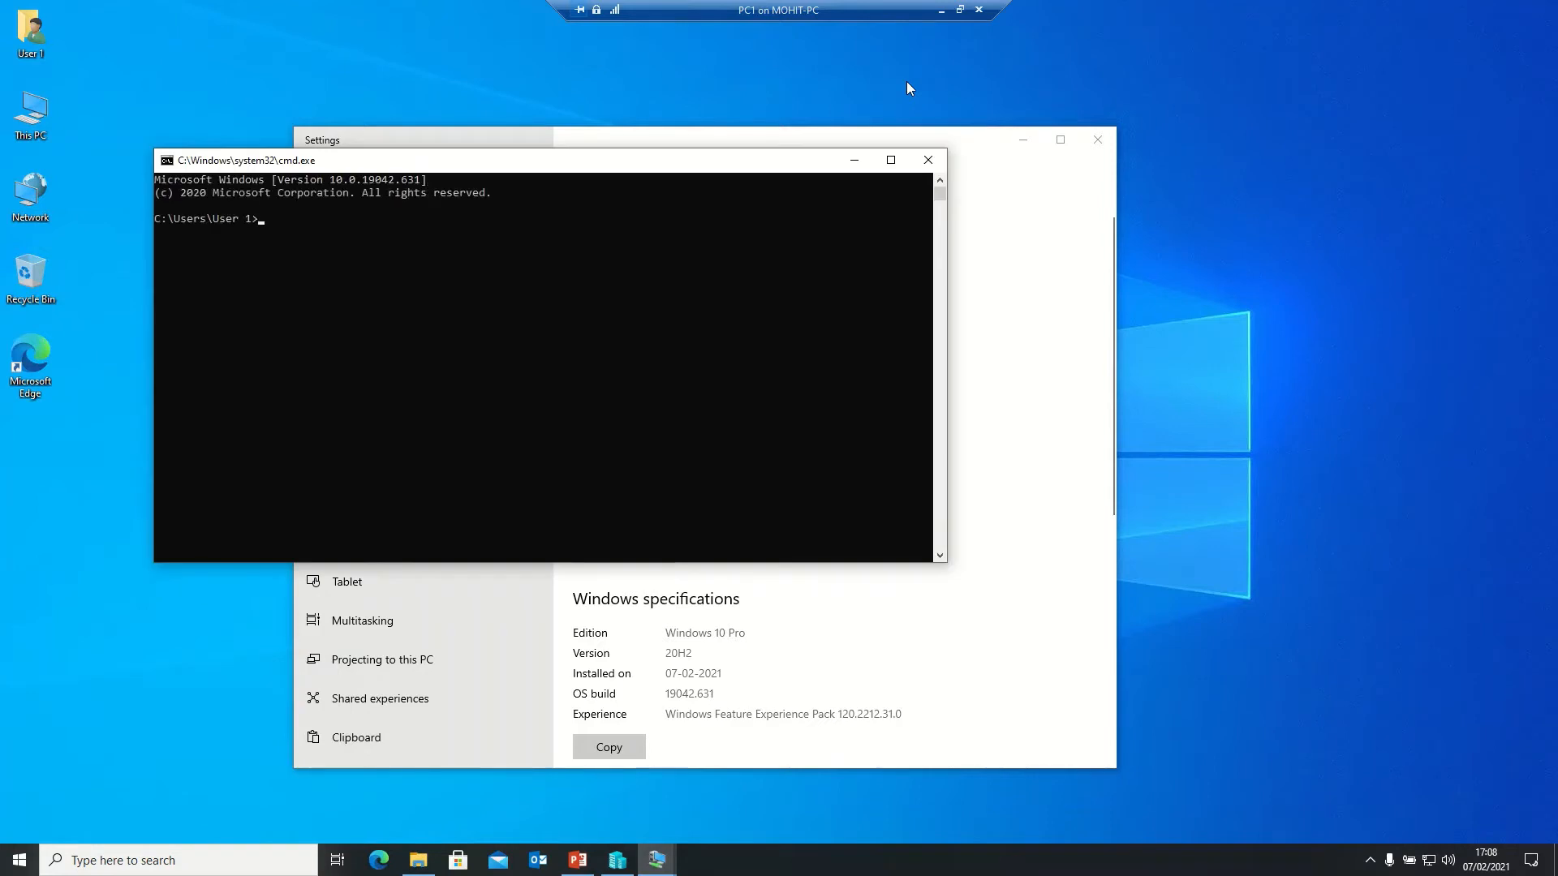
text(ipconfig /all)
key(Return)
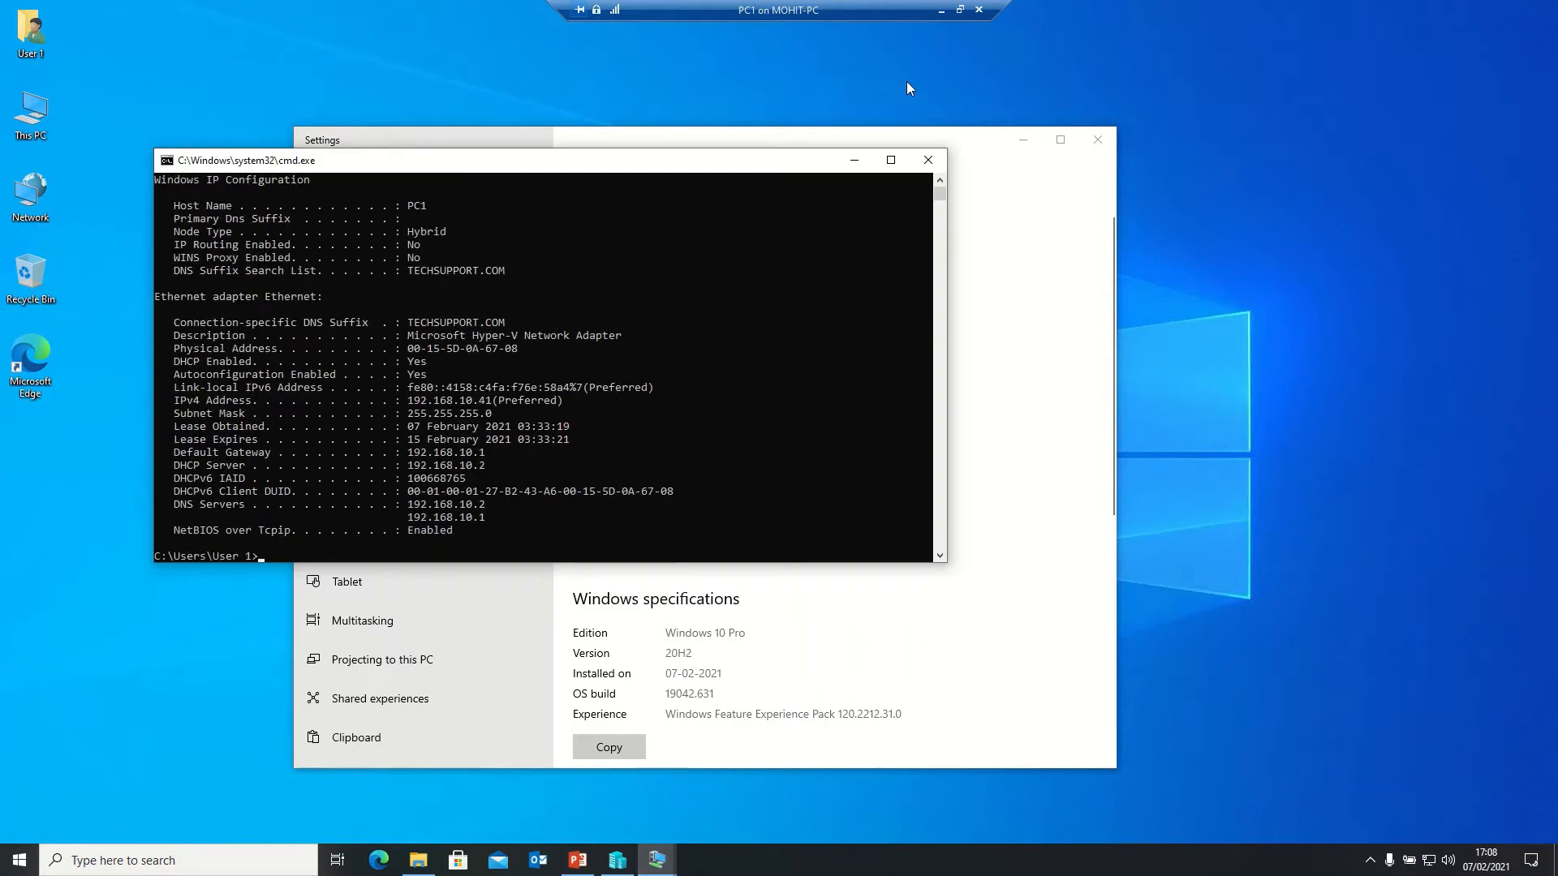
drag(461, 168, 785, 124)
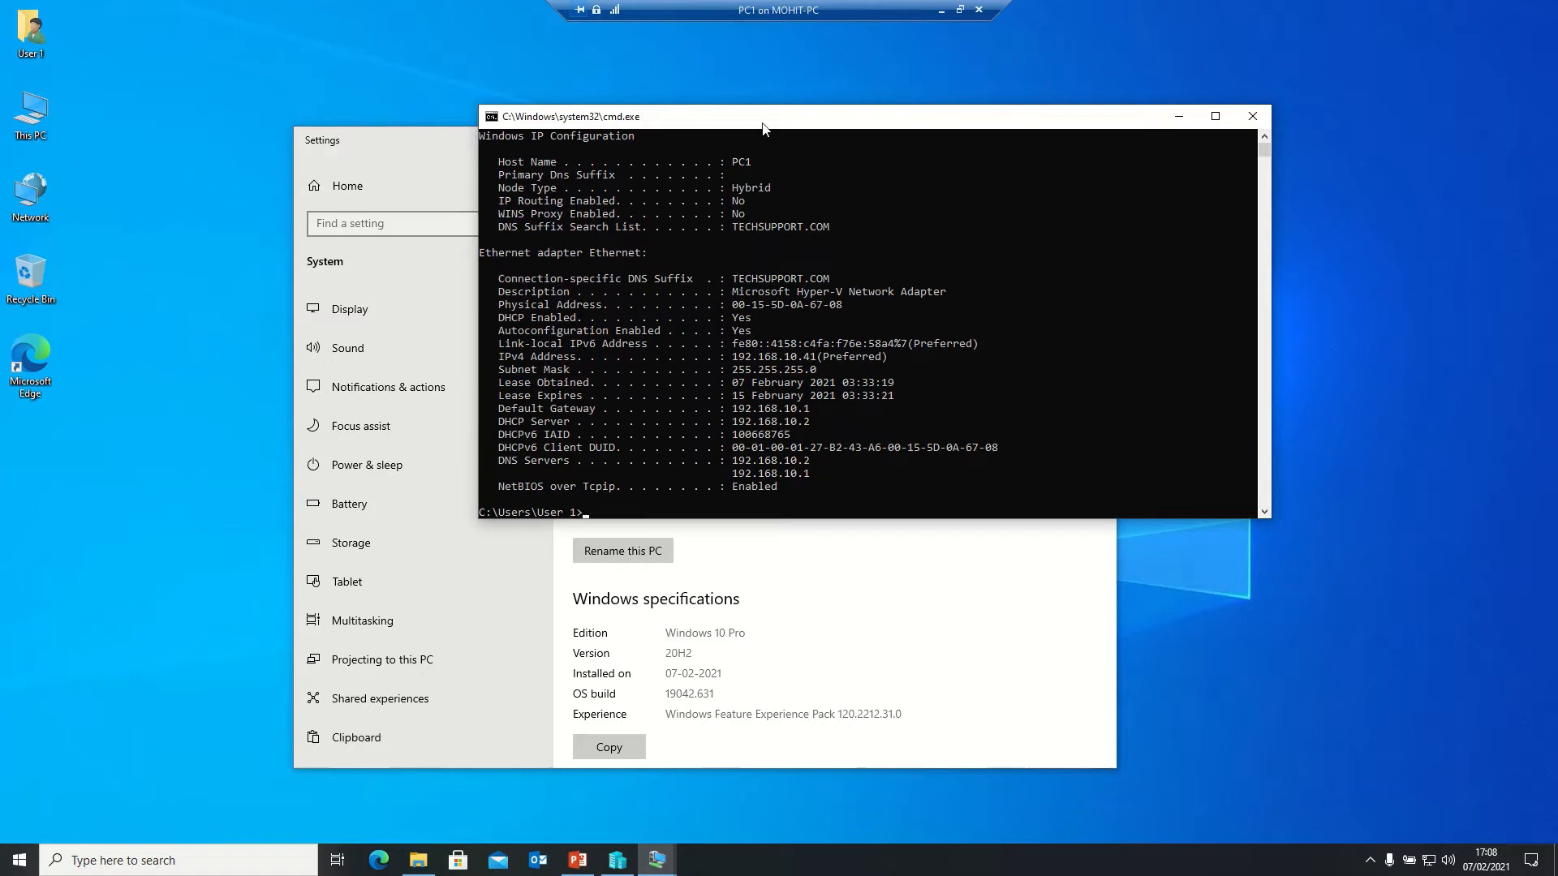
drag(795, 124, 1027, 95)
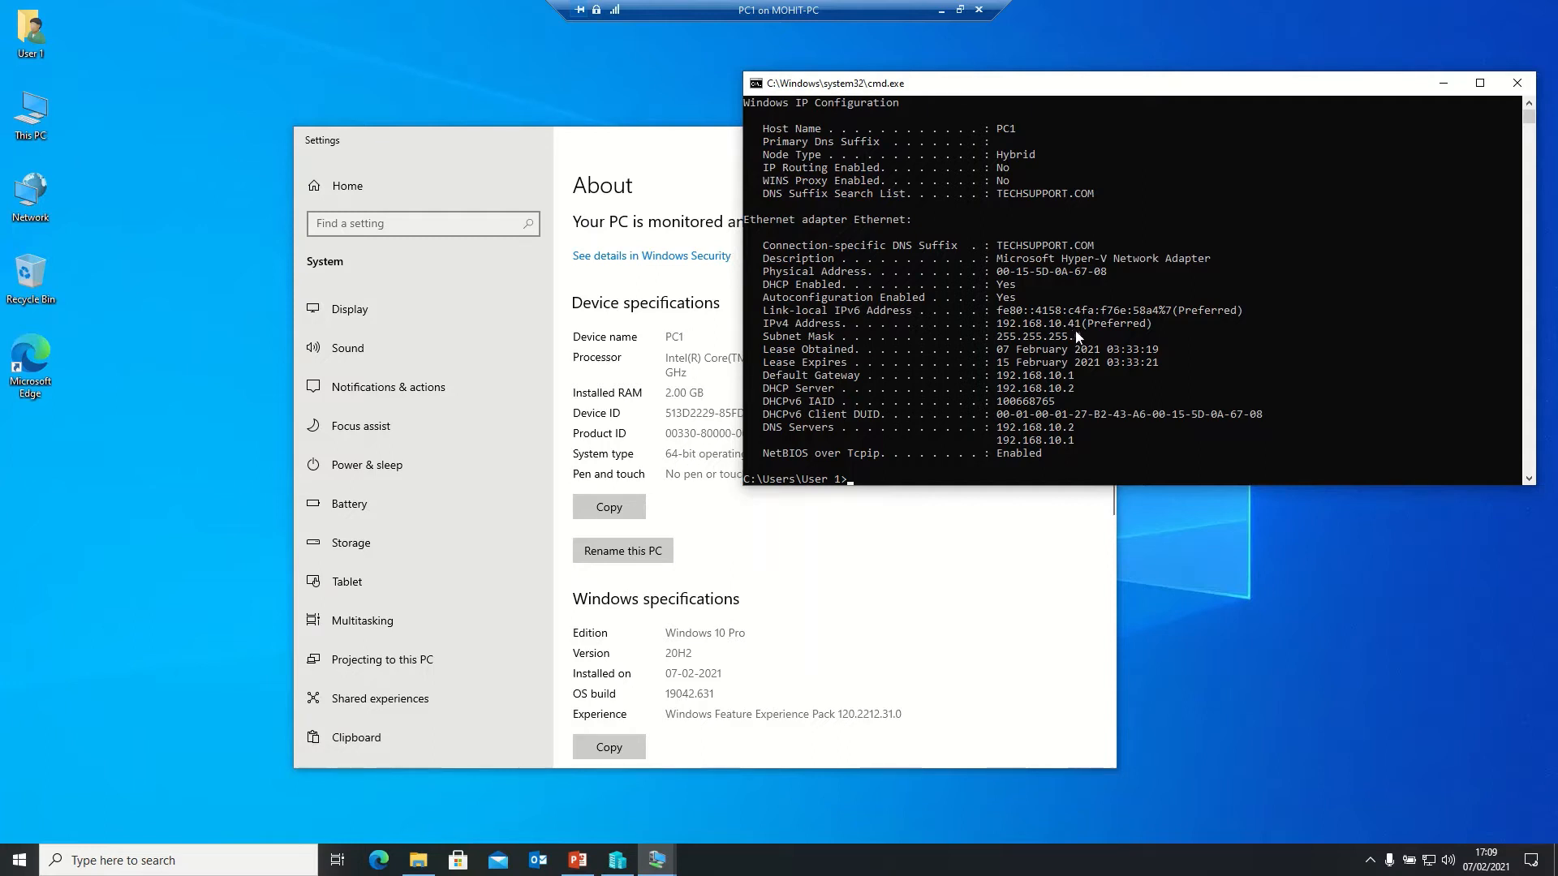
- Open This PC's properties and go to the advanced system settings
click(23, 140)
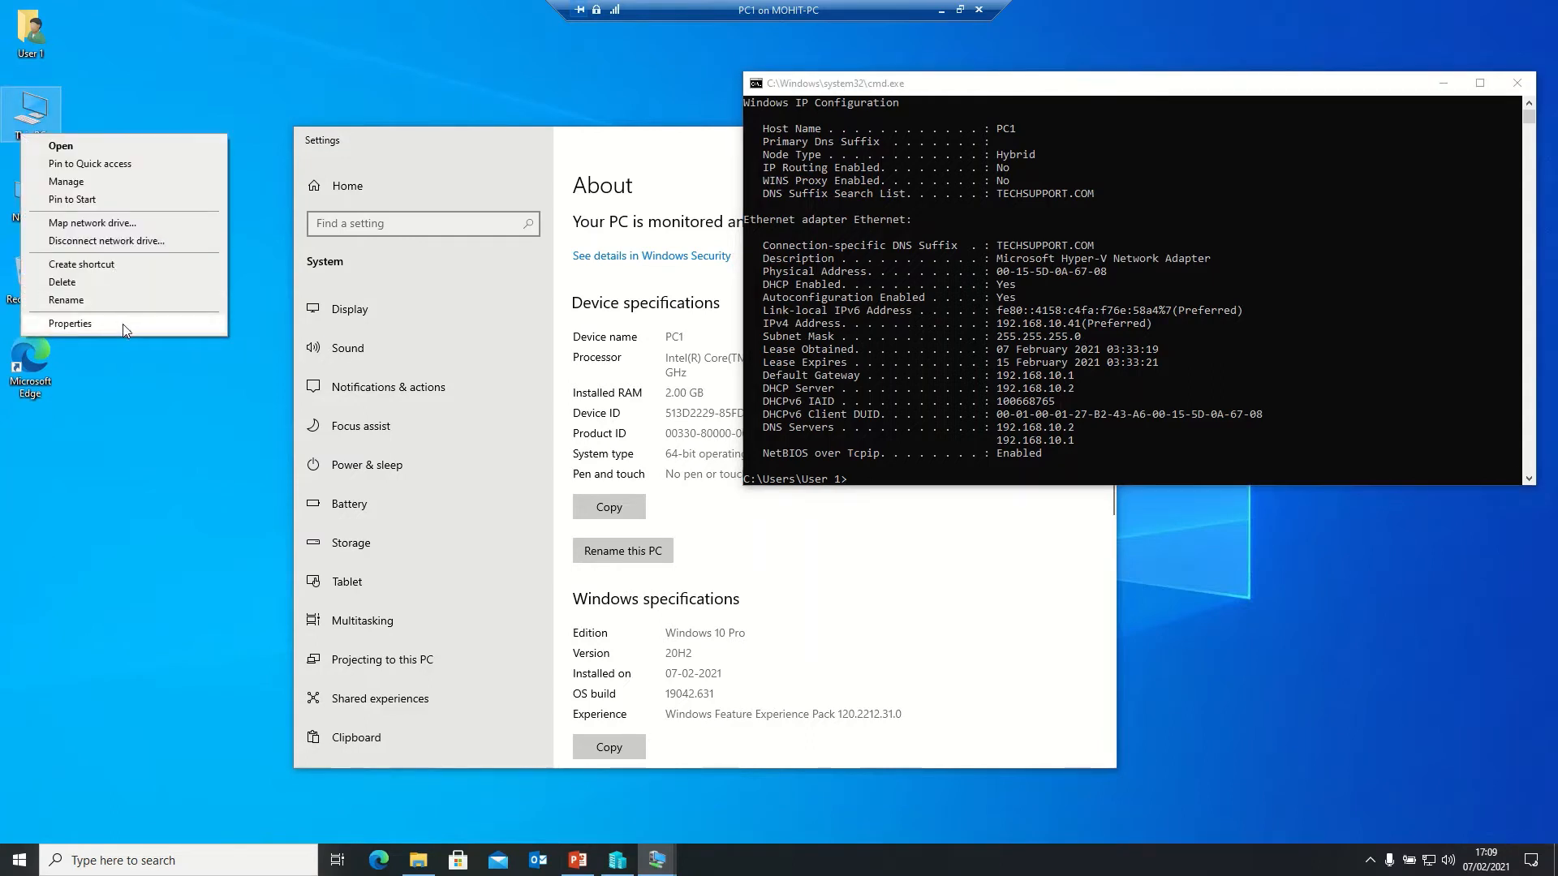
click(69, 323)
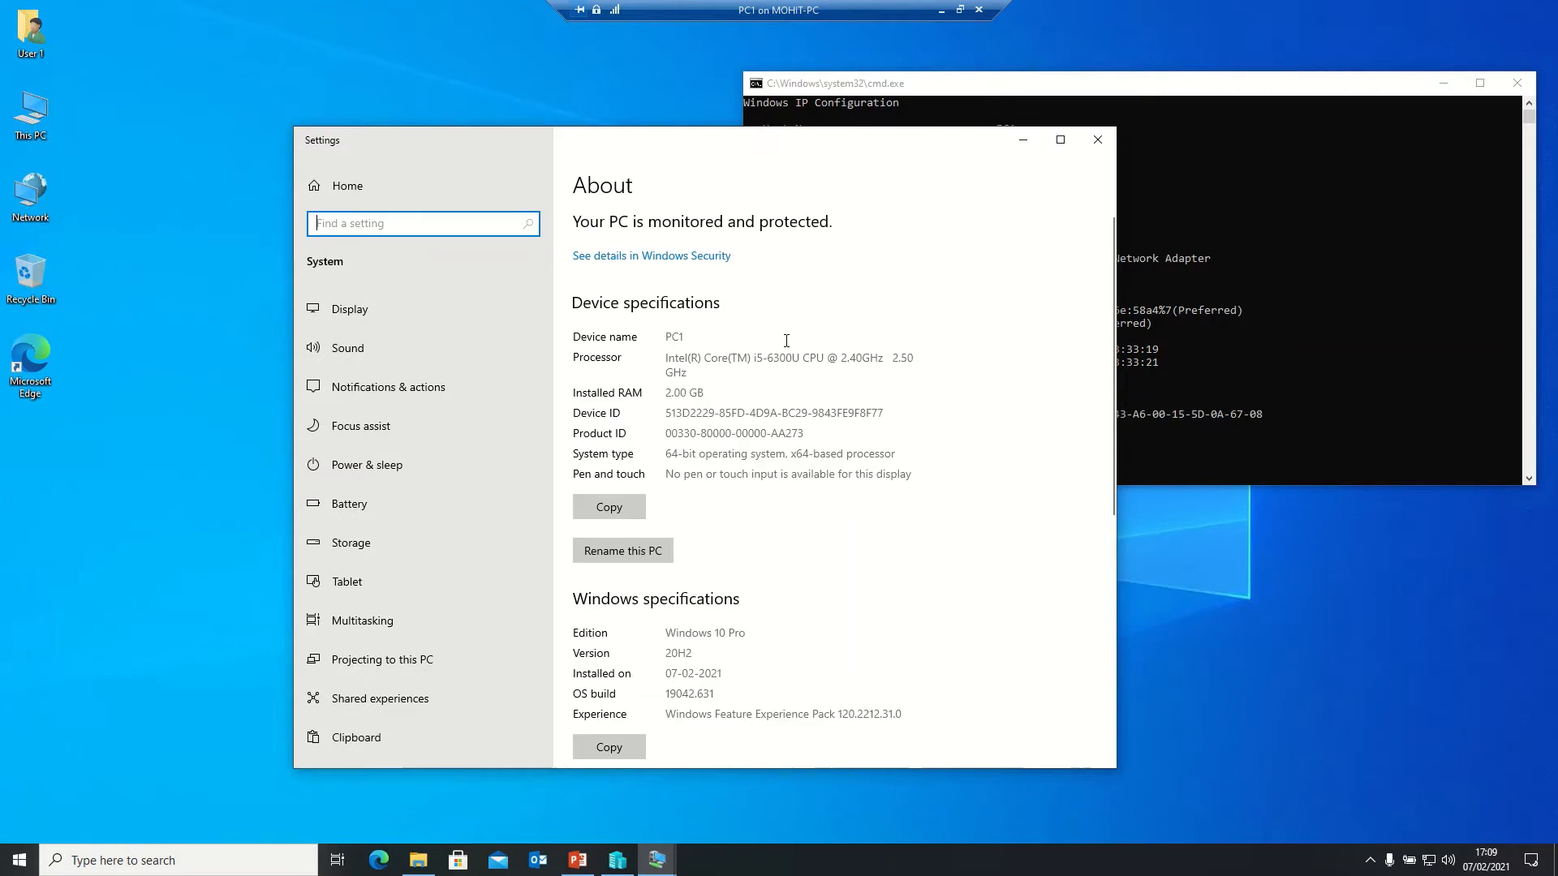
click(1060, 140)
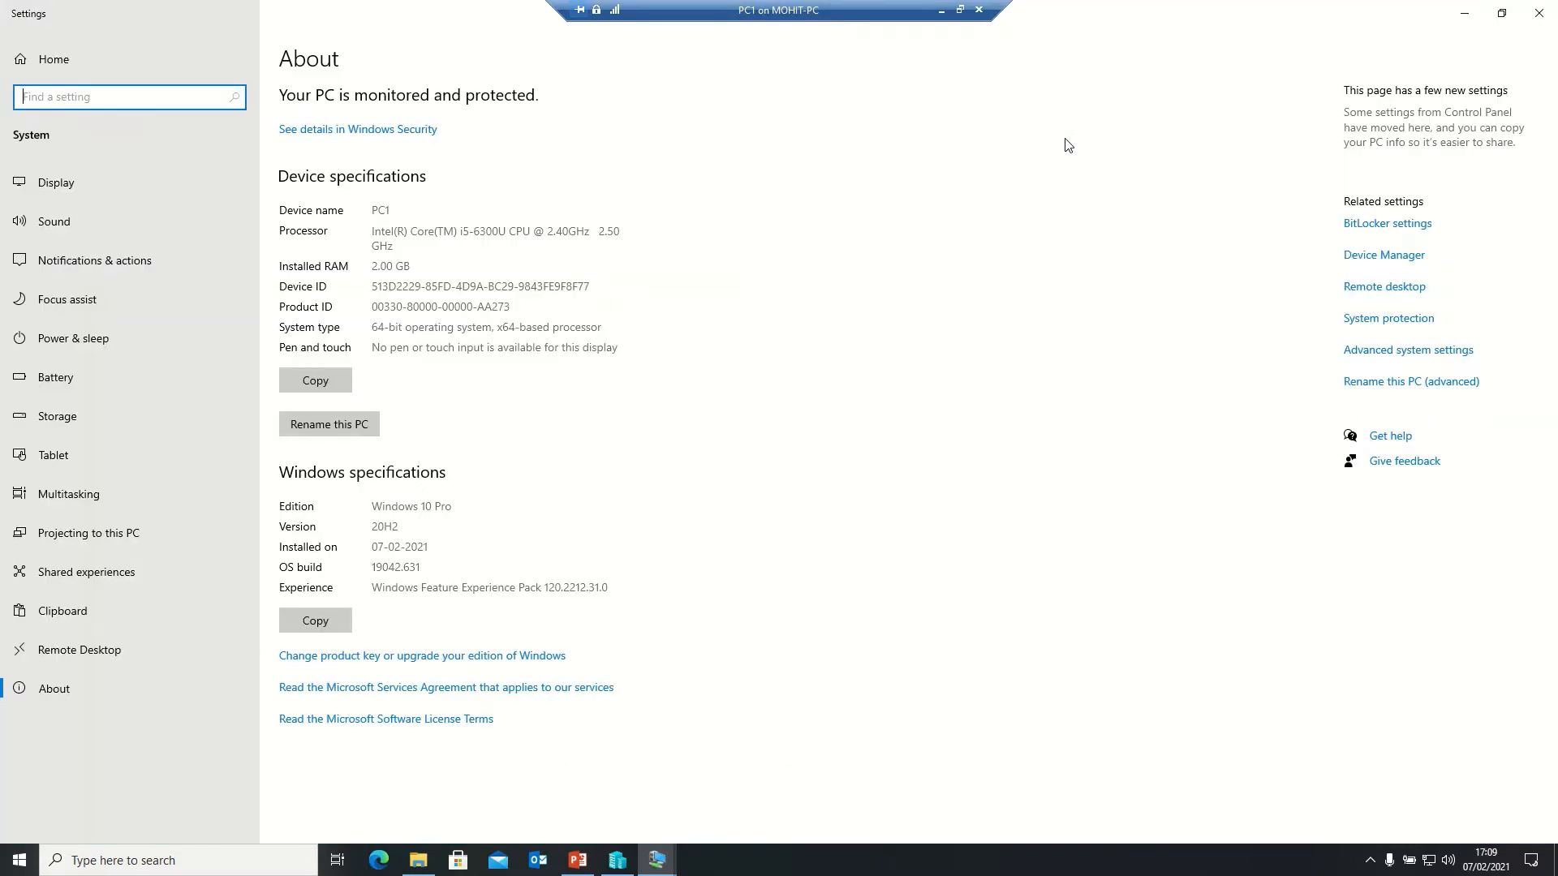
click(1410, 352)
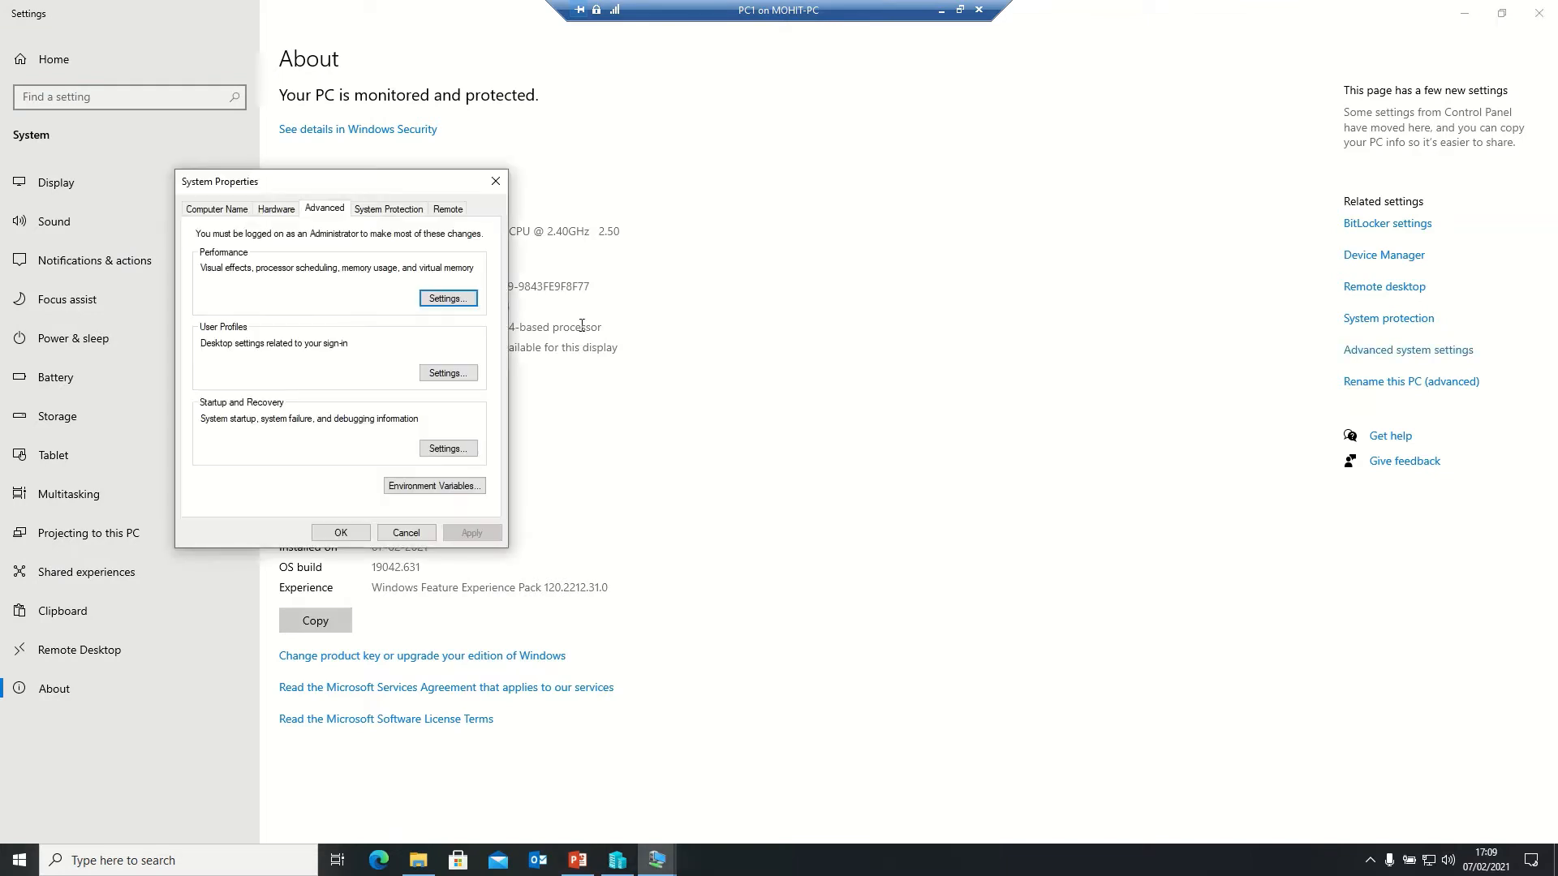
- Change PC1's membership from workgroup to the TECHSUPPORT domain and confirm
click(212, 211)
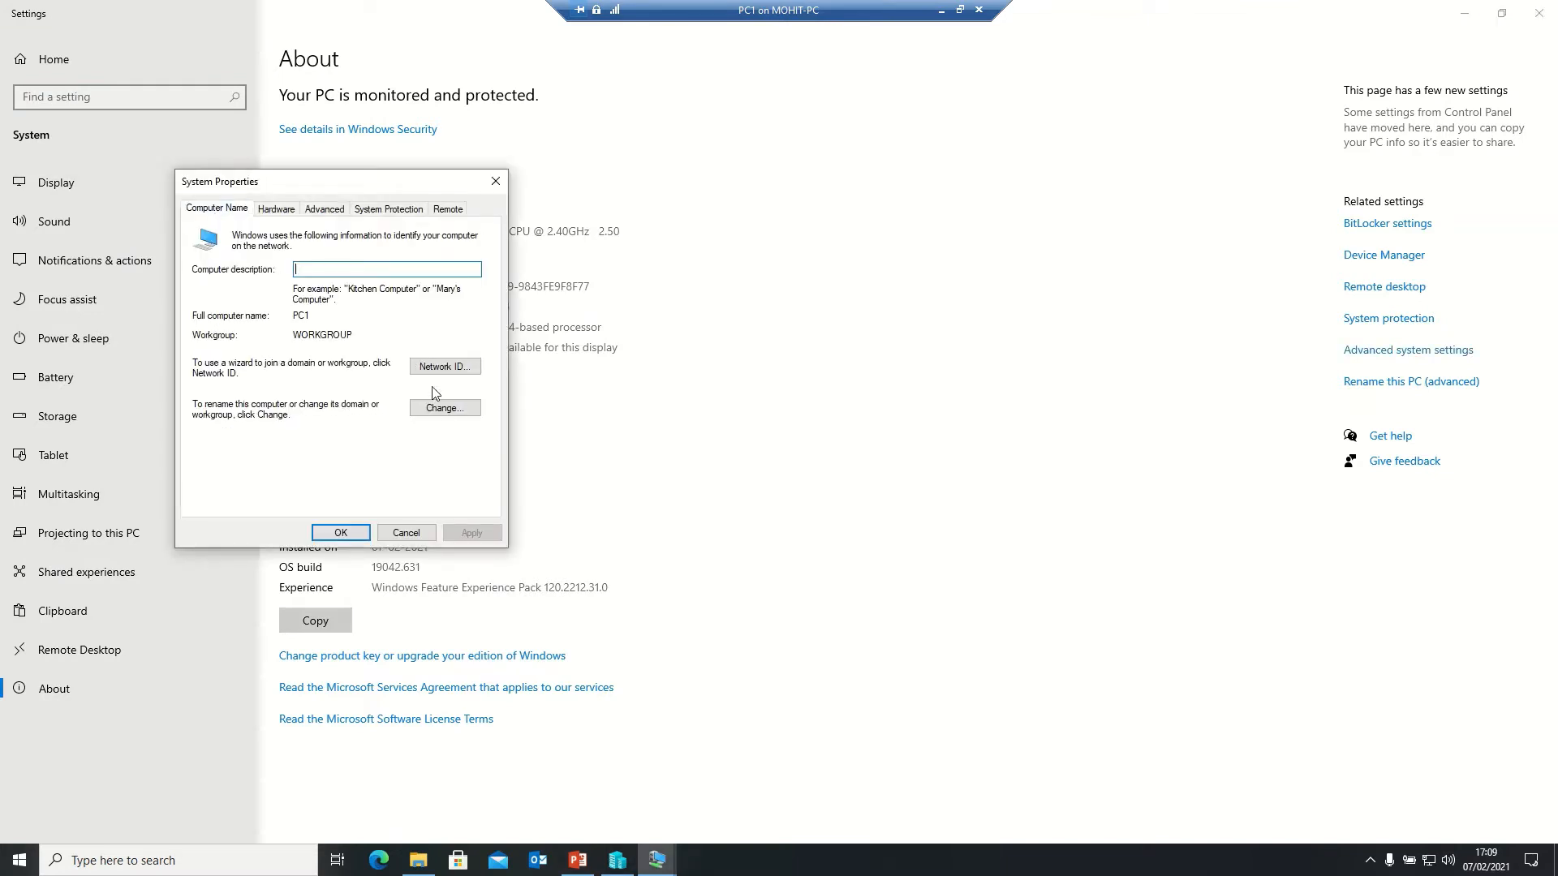
click(444, 408)
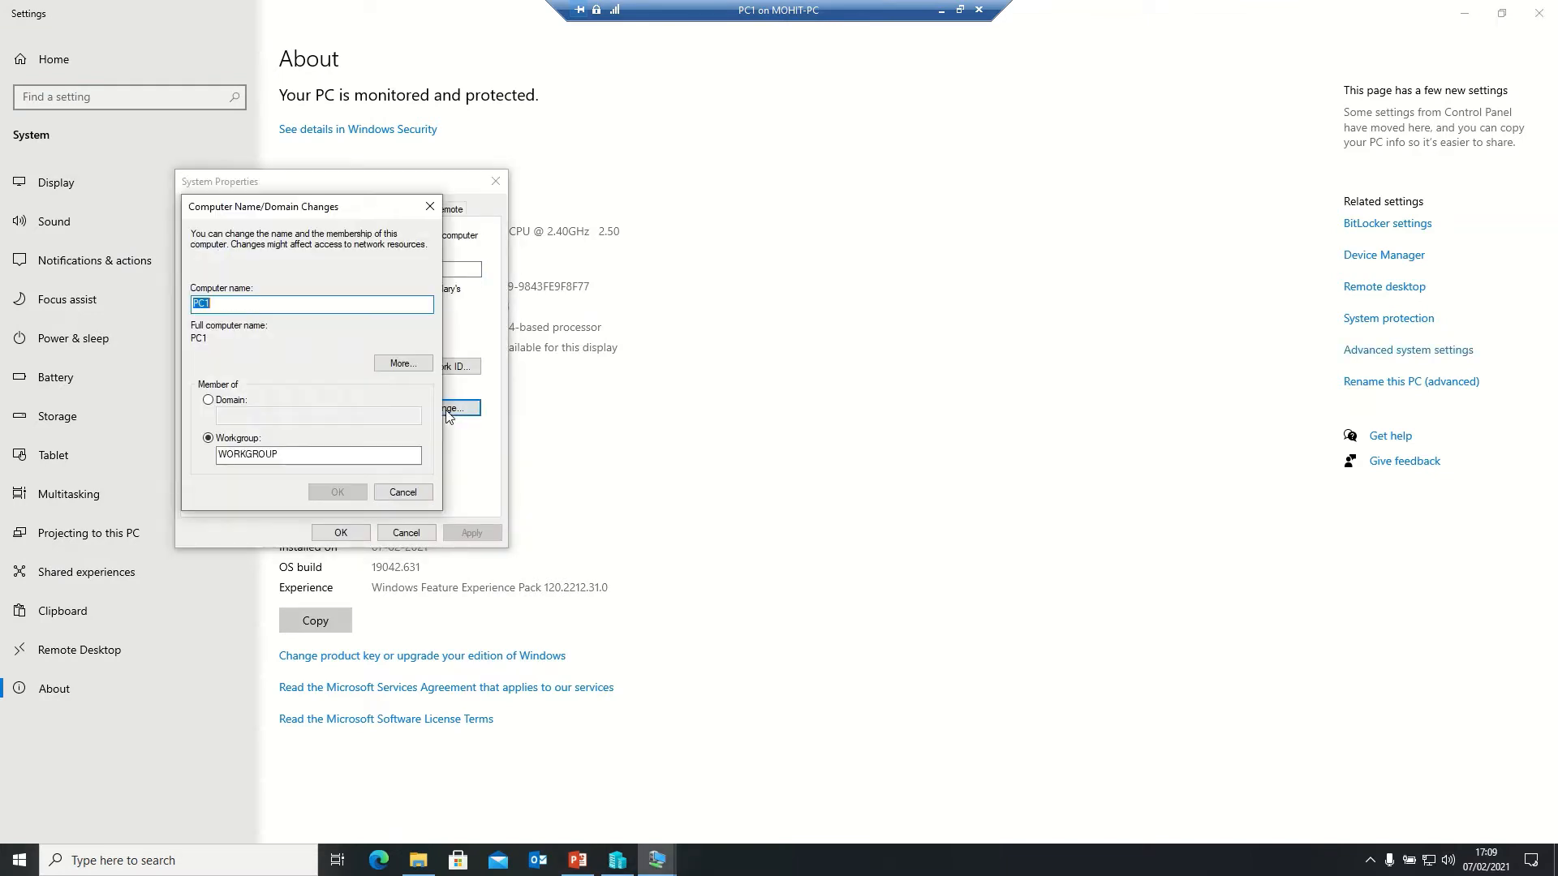
click(233, 400)
click(244, 419)
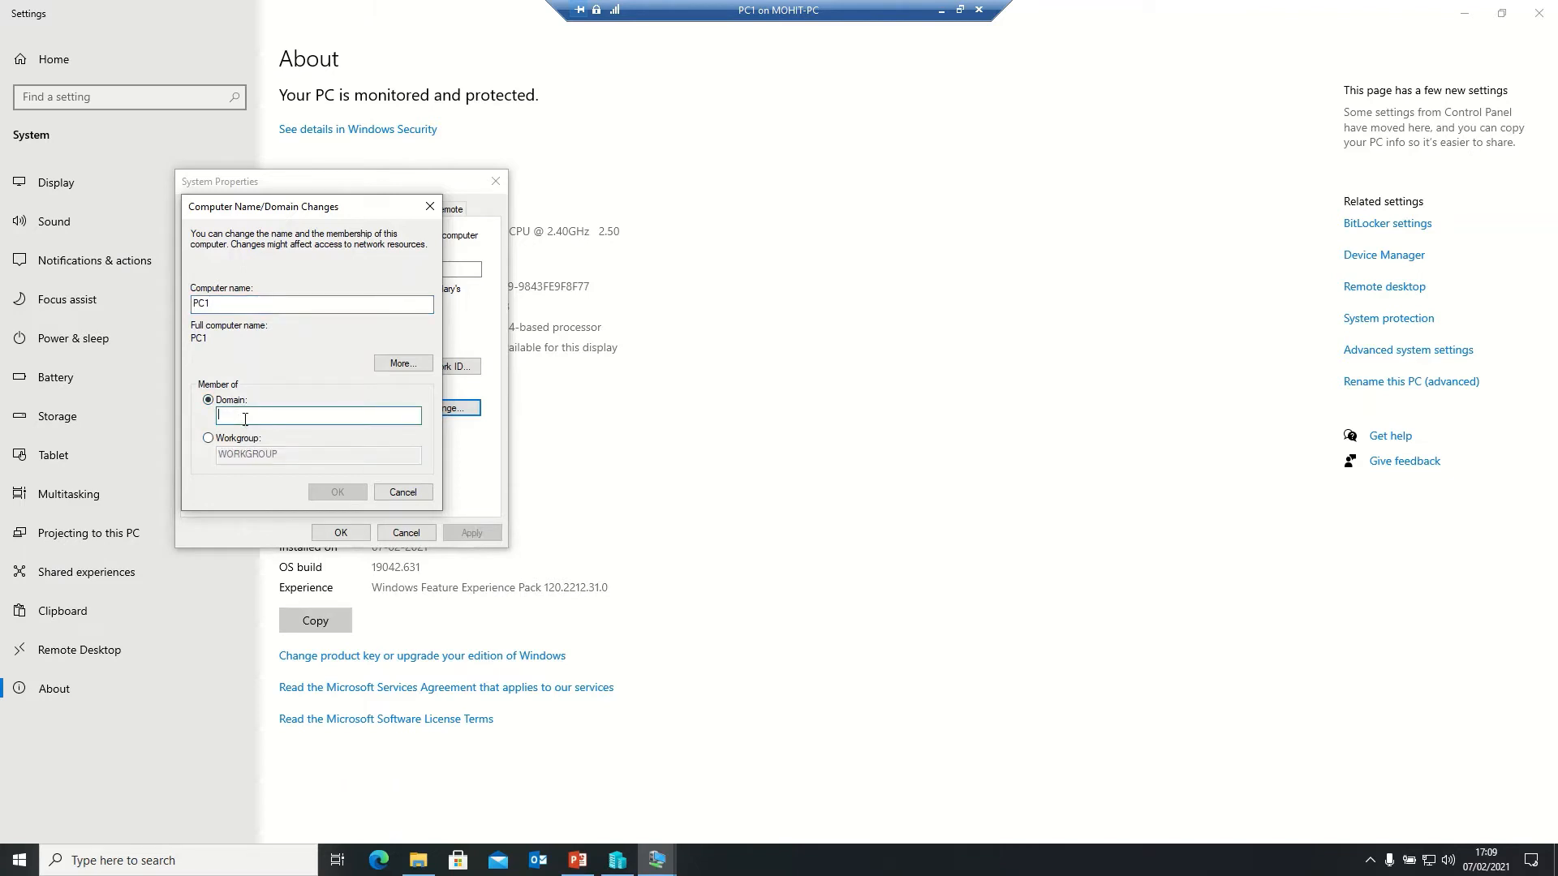
text(TECHSU)
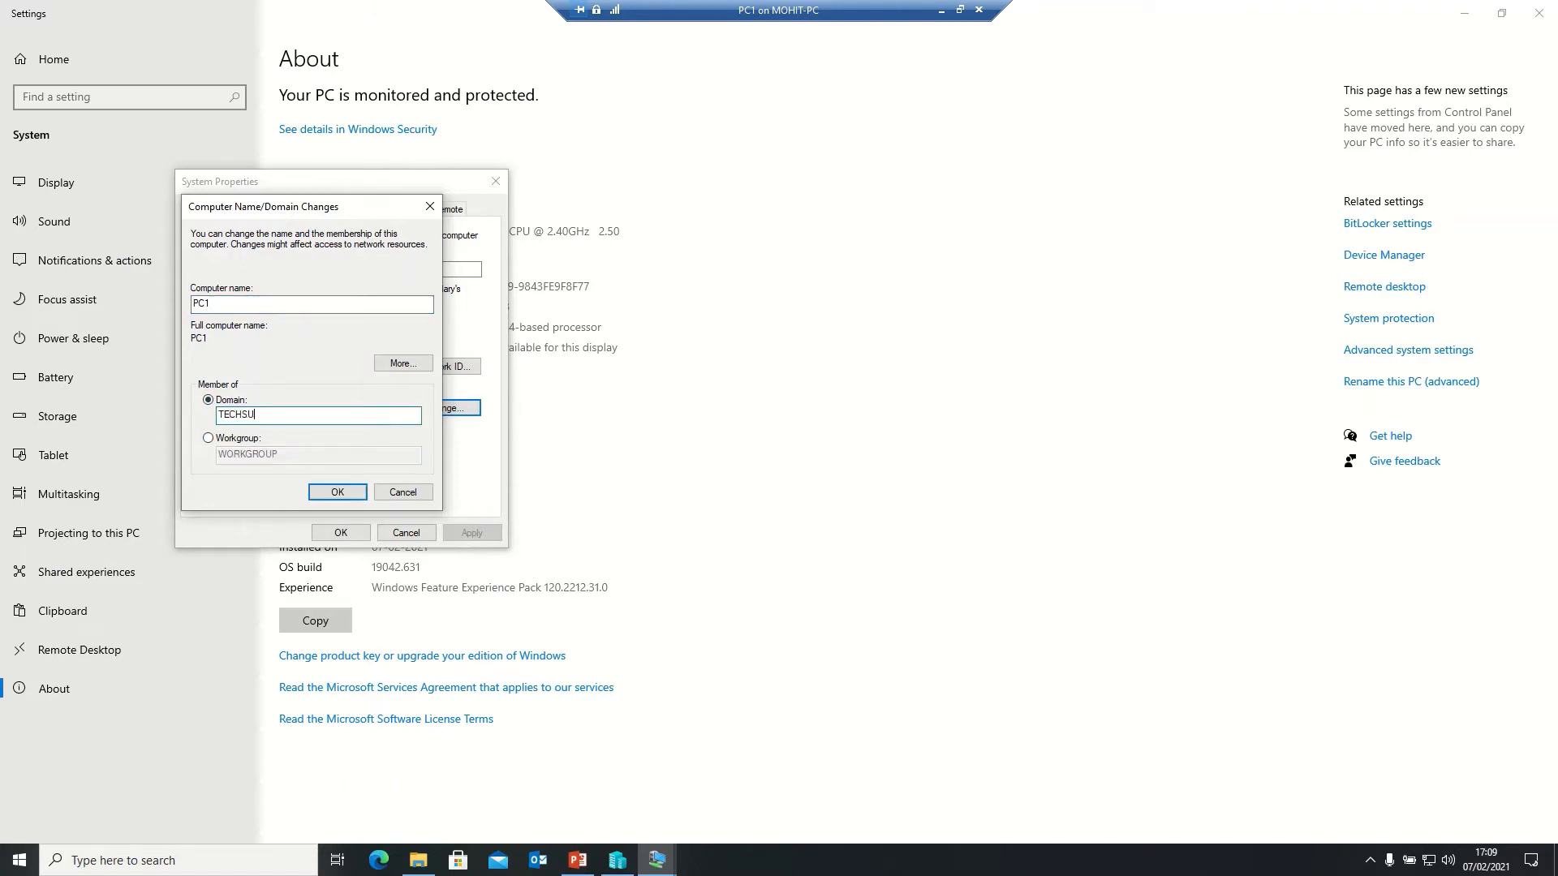
text(PPORT)
click(334, 495)
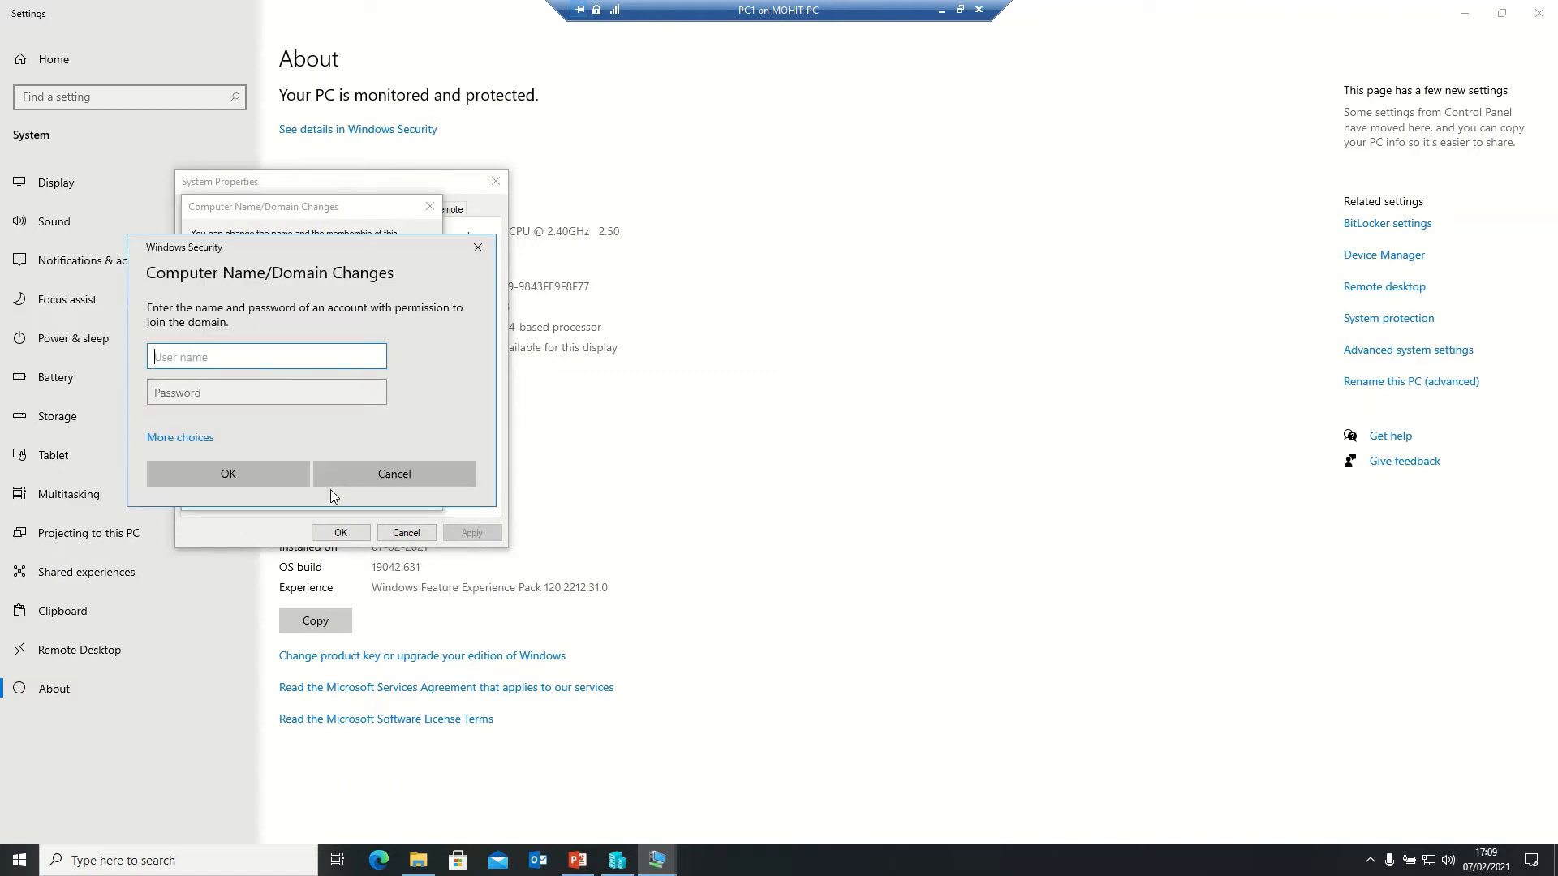
- Authorize the domain join with the administrator user name and its password
text(administrator)
key(Tab)
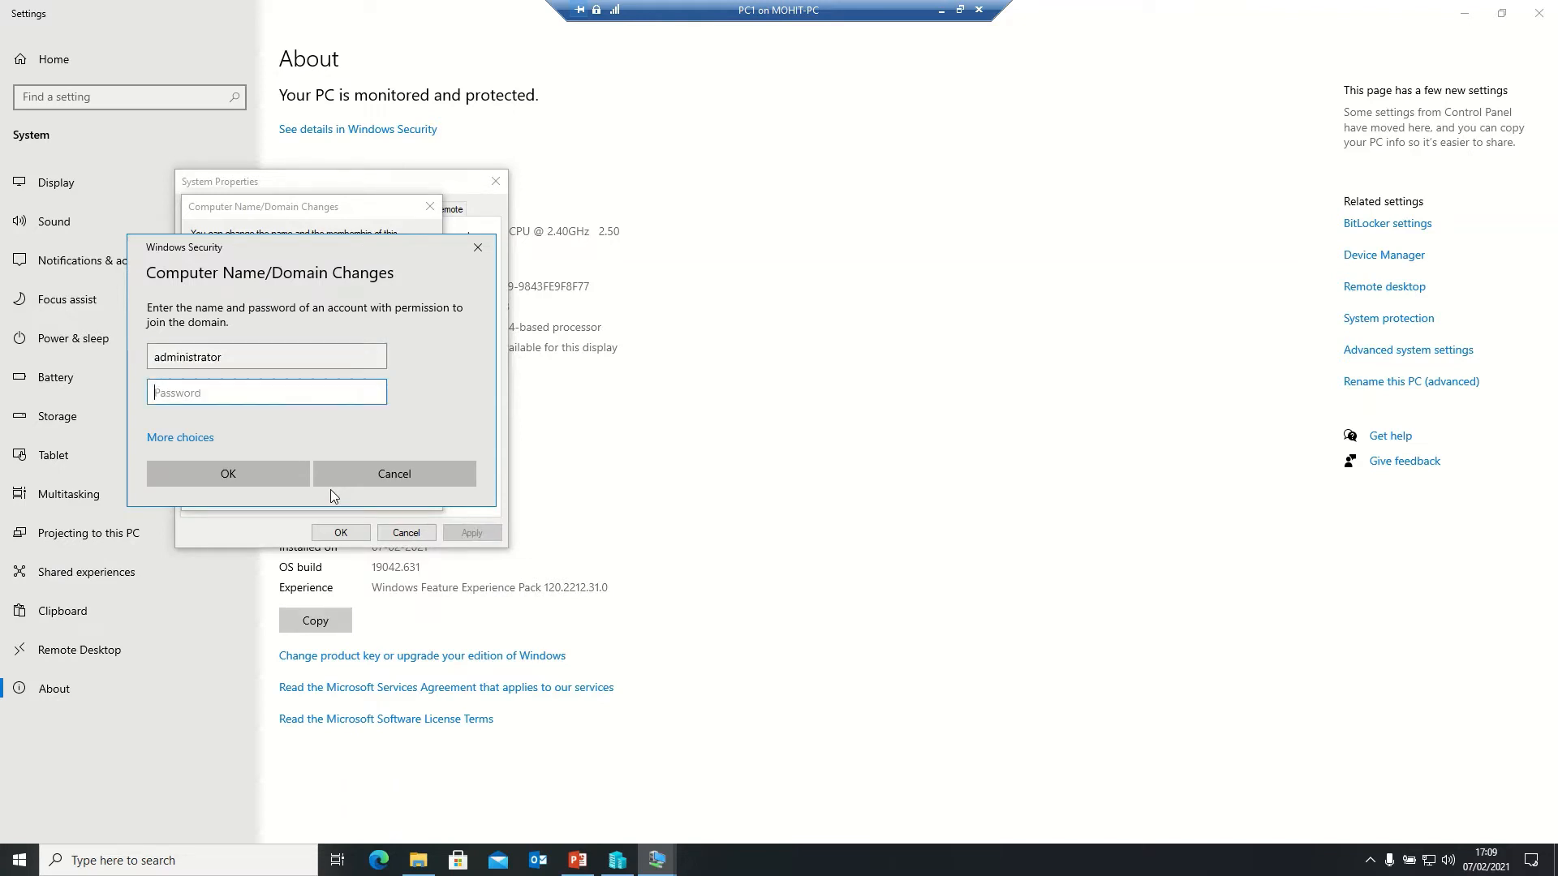
text(••••••••••)
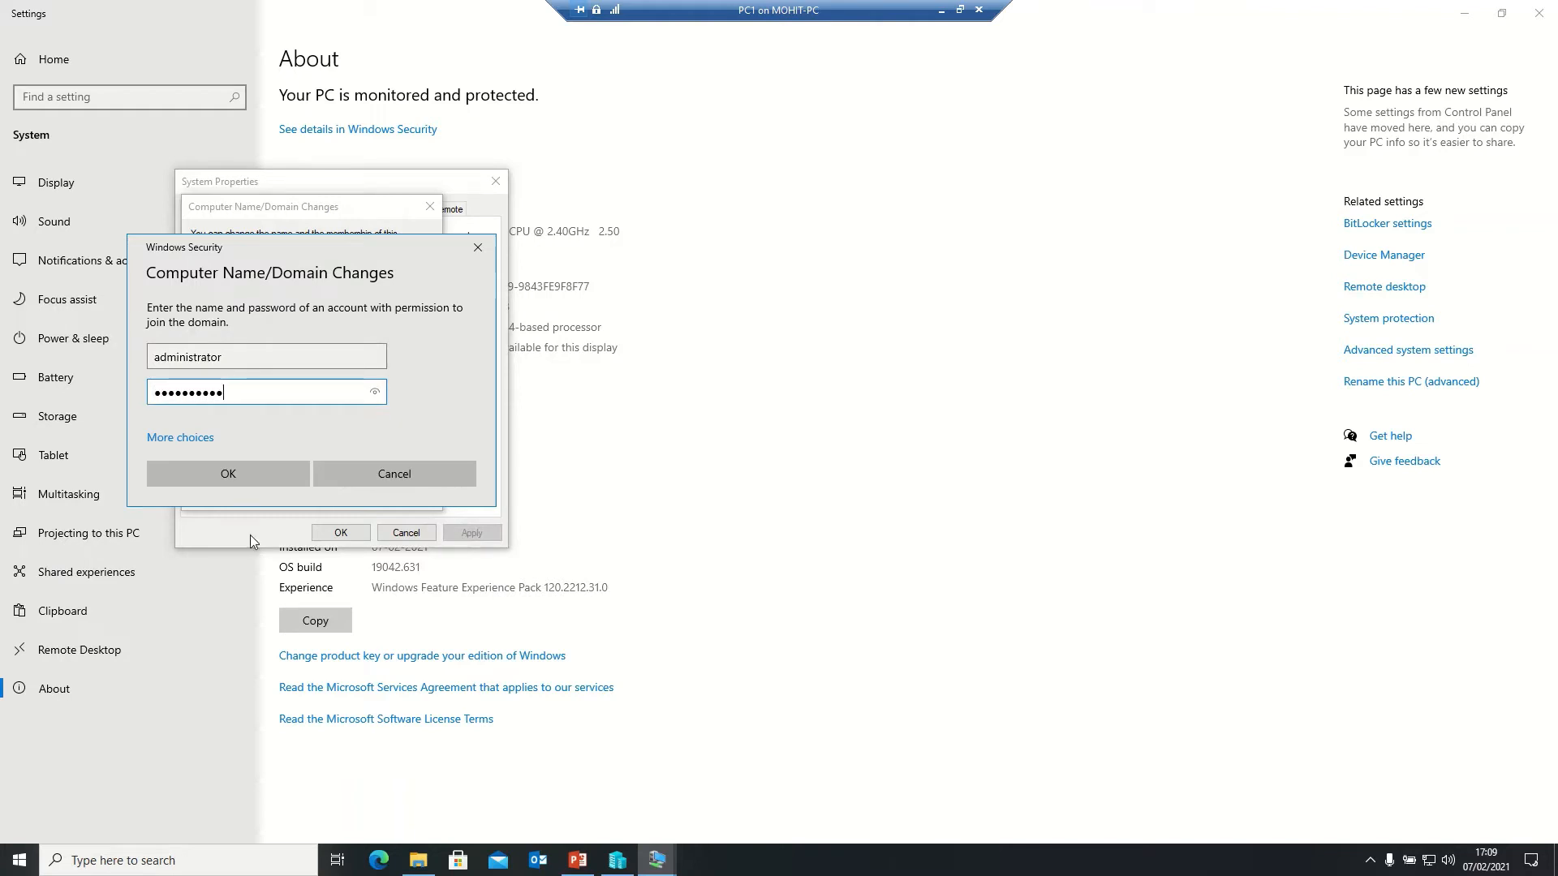
click(218, 483)
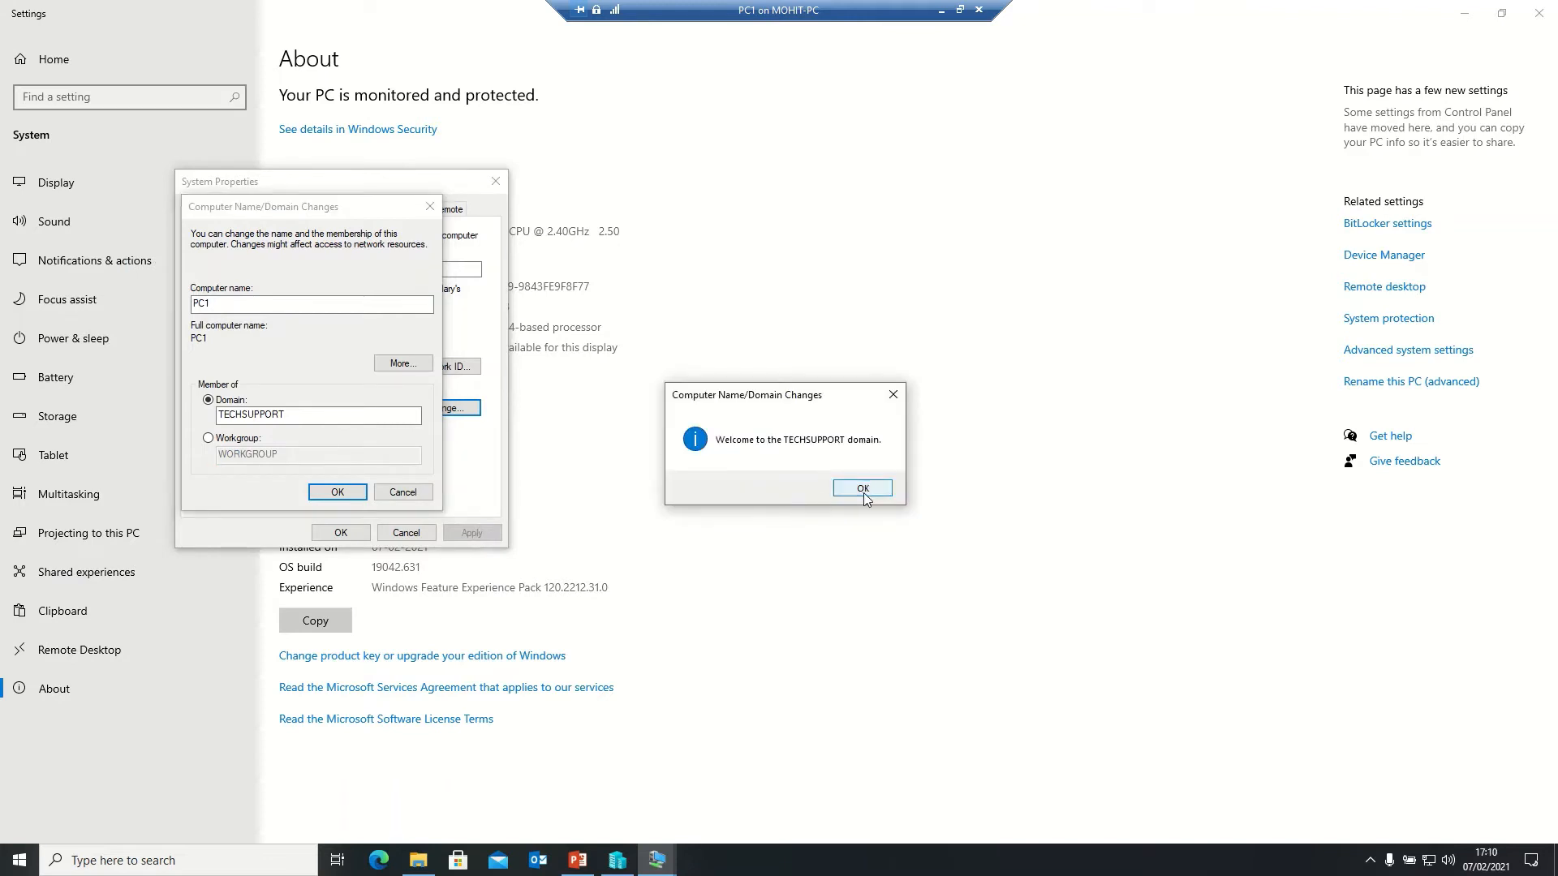
- Dismiss the TECHSUPPORT welcome and restart notices, close System Properties, and restart PC1 now
click(863, 490)
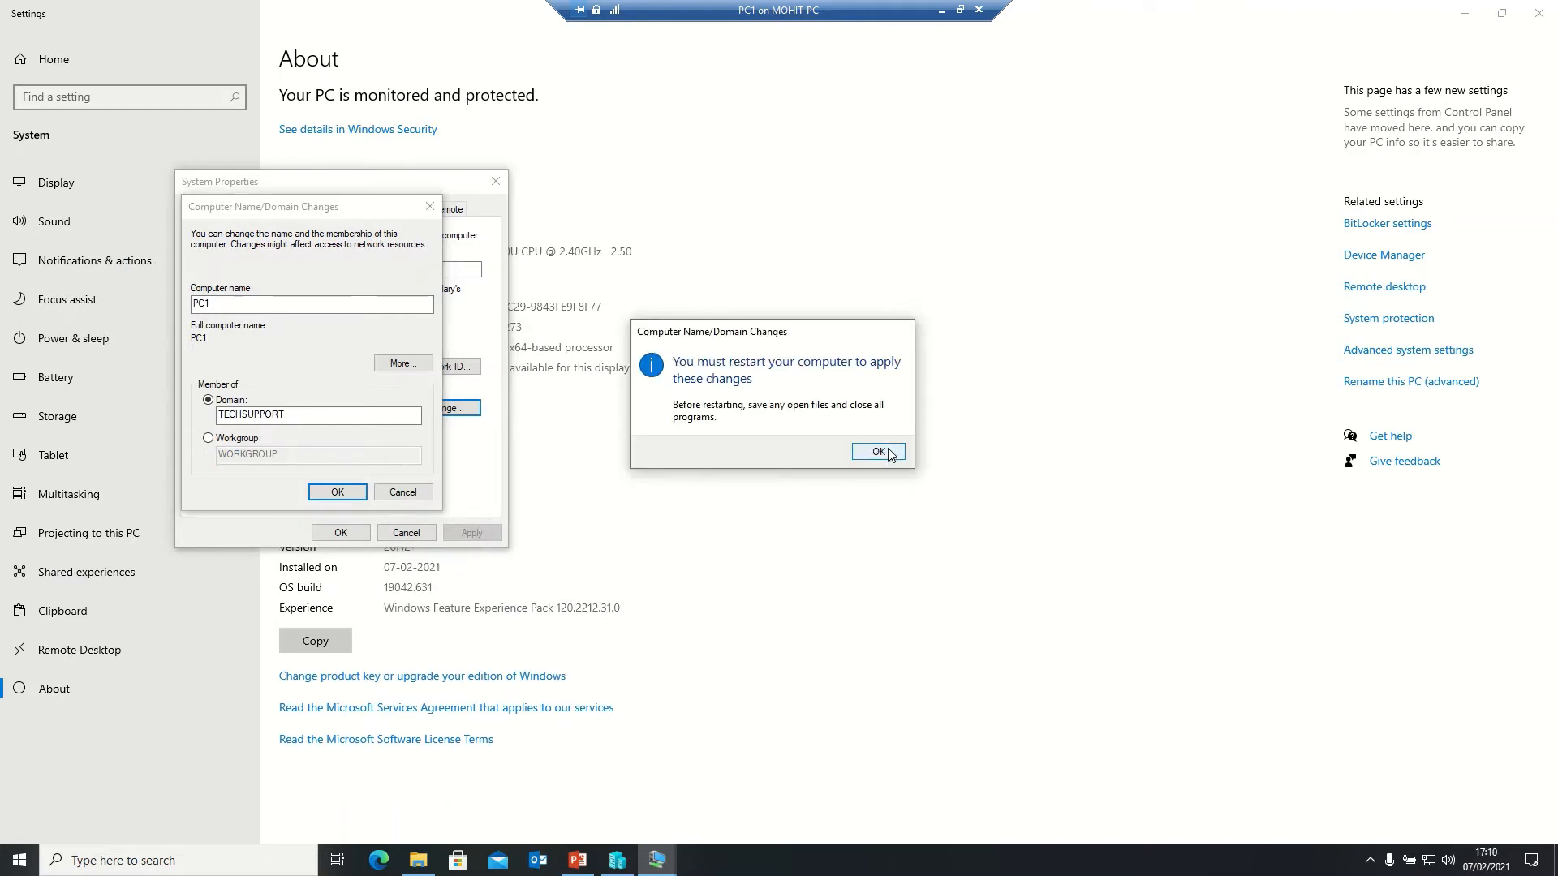
click(880, 452)
click(339, 533)
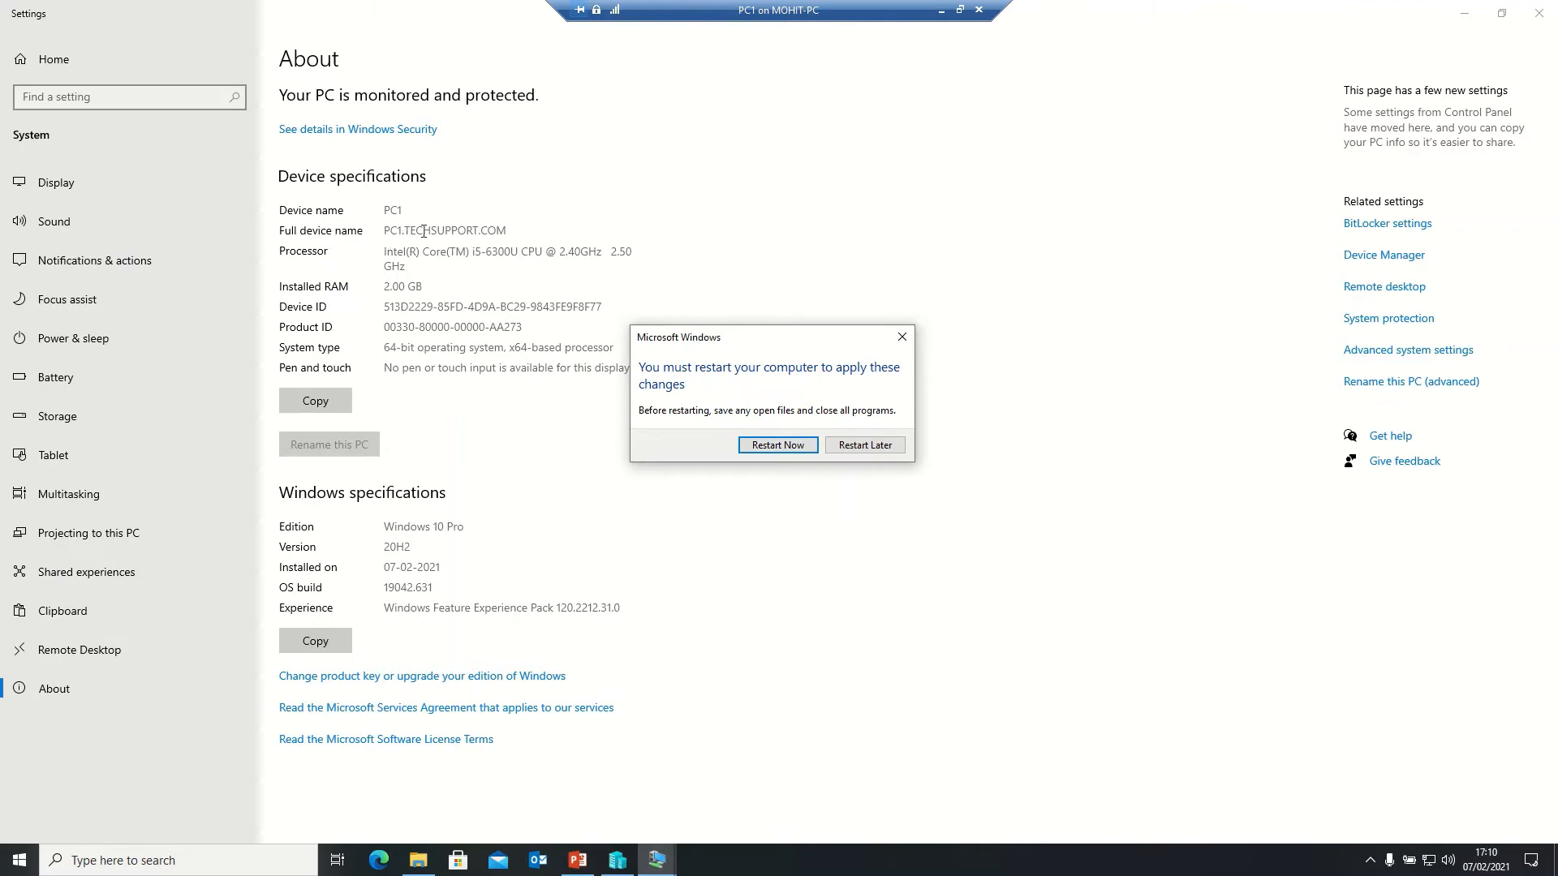
click(776, 445)
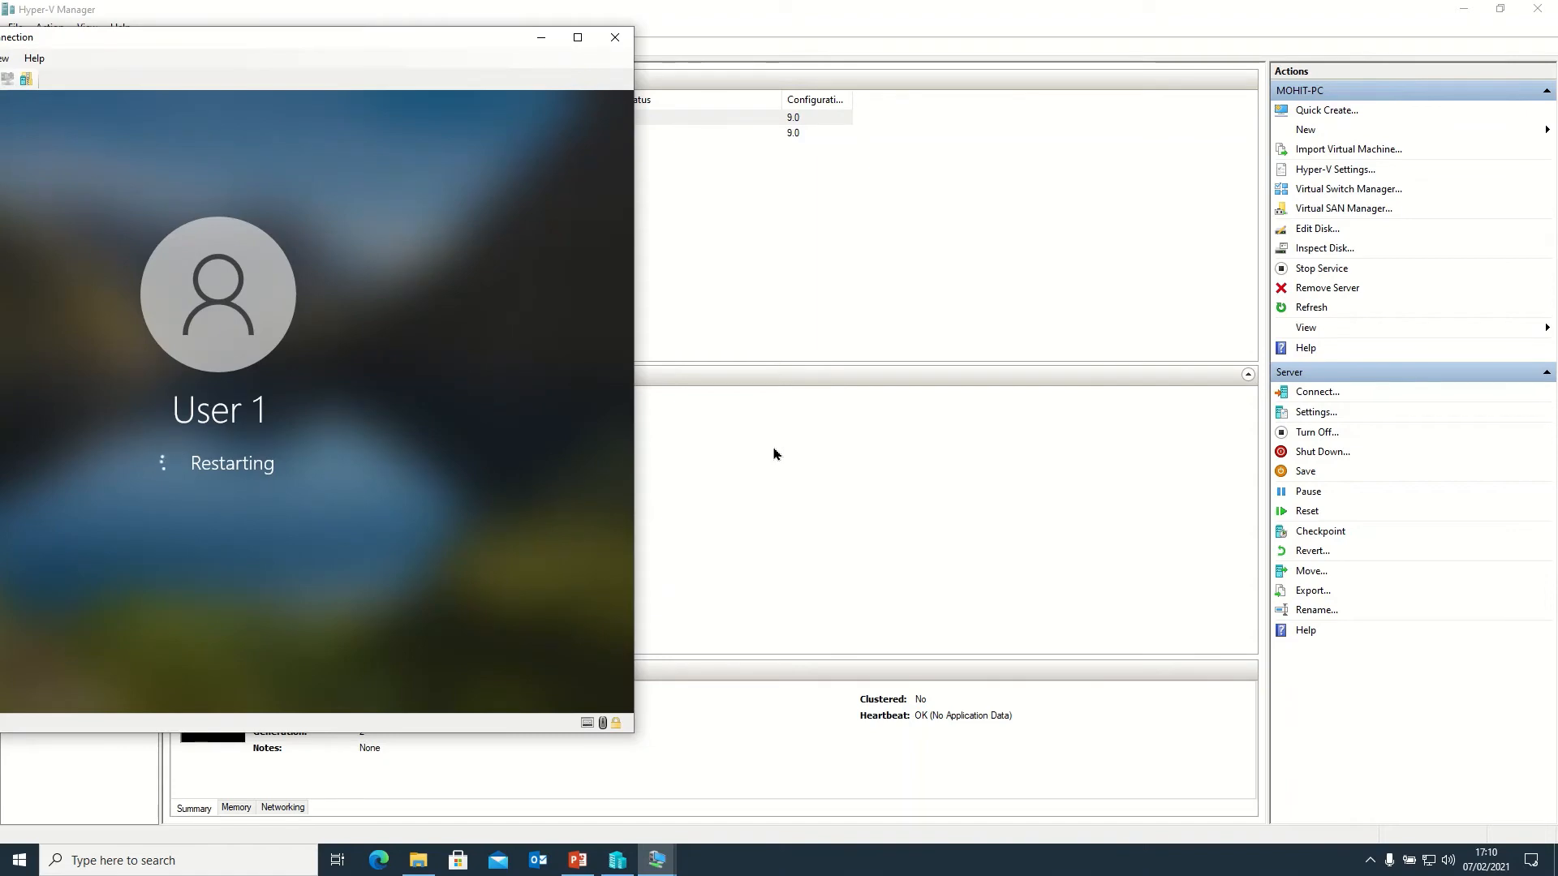
- Maximize the VM window and sign in as TECHSUPPORT\administrator with the domain password
click(578, 38)
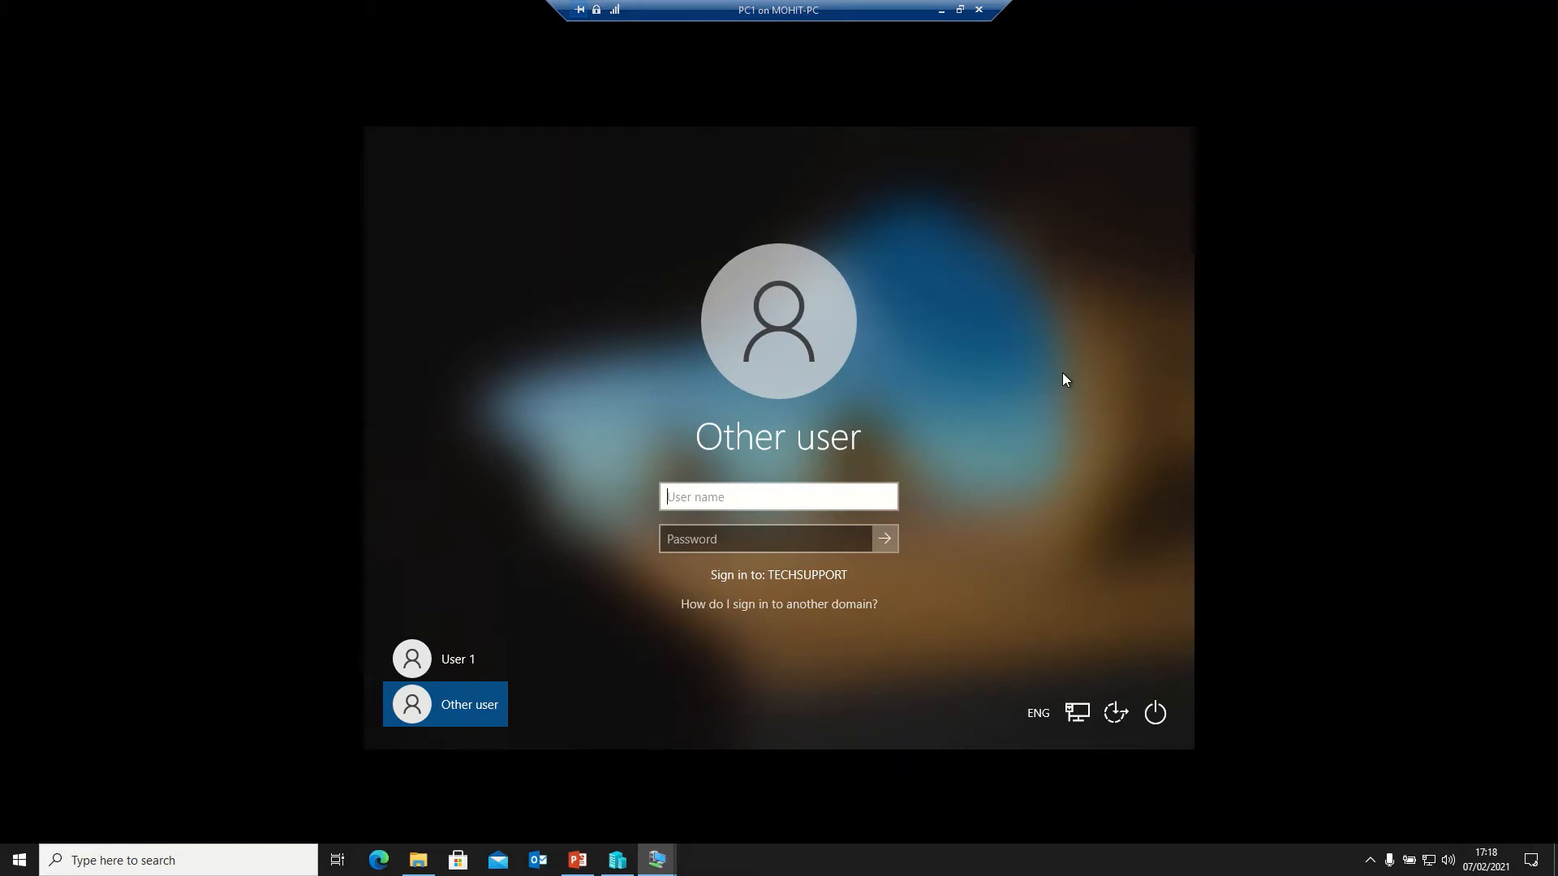
text(administrator)
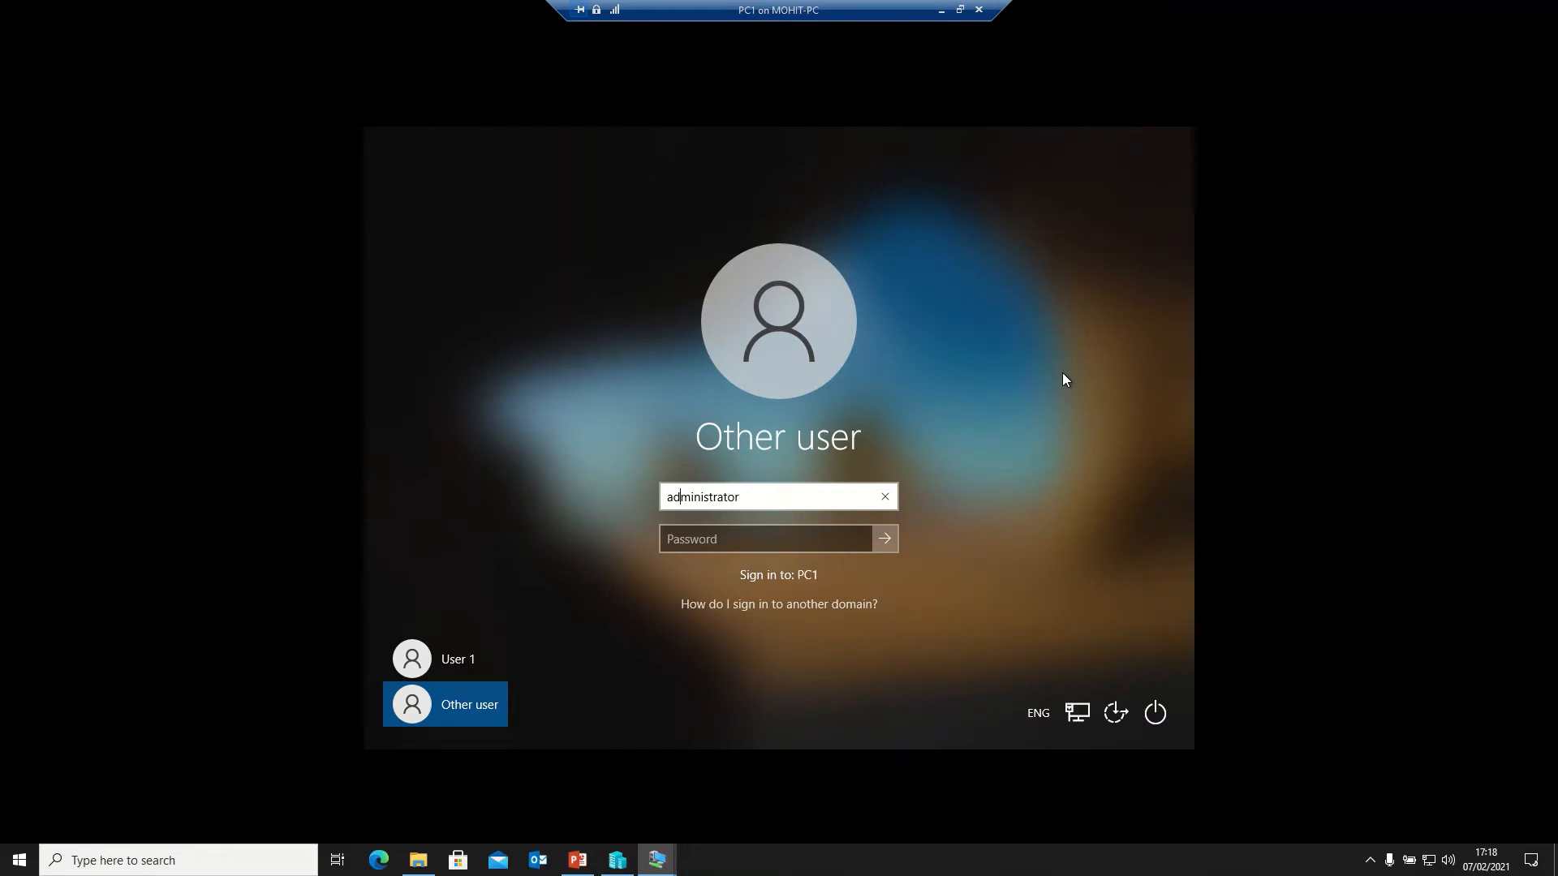
text(TECHSU)
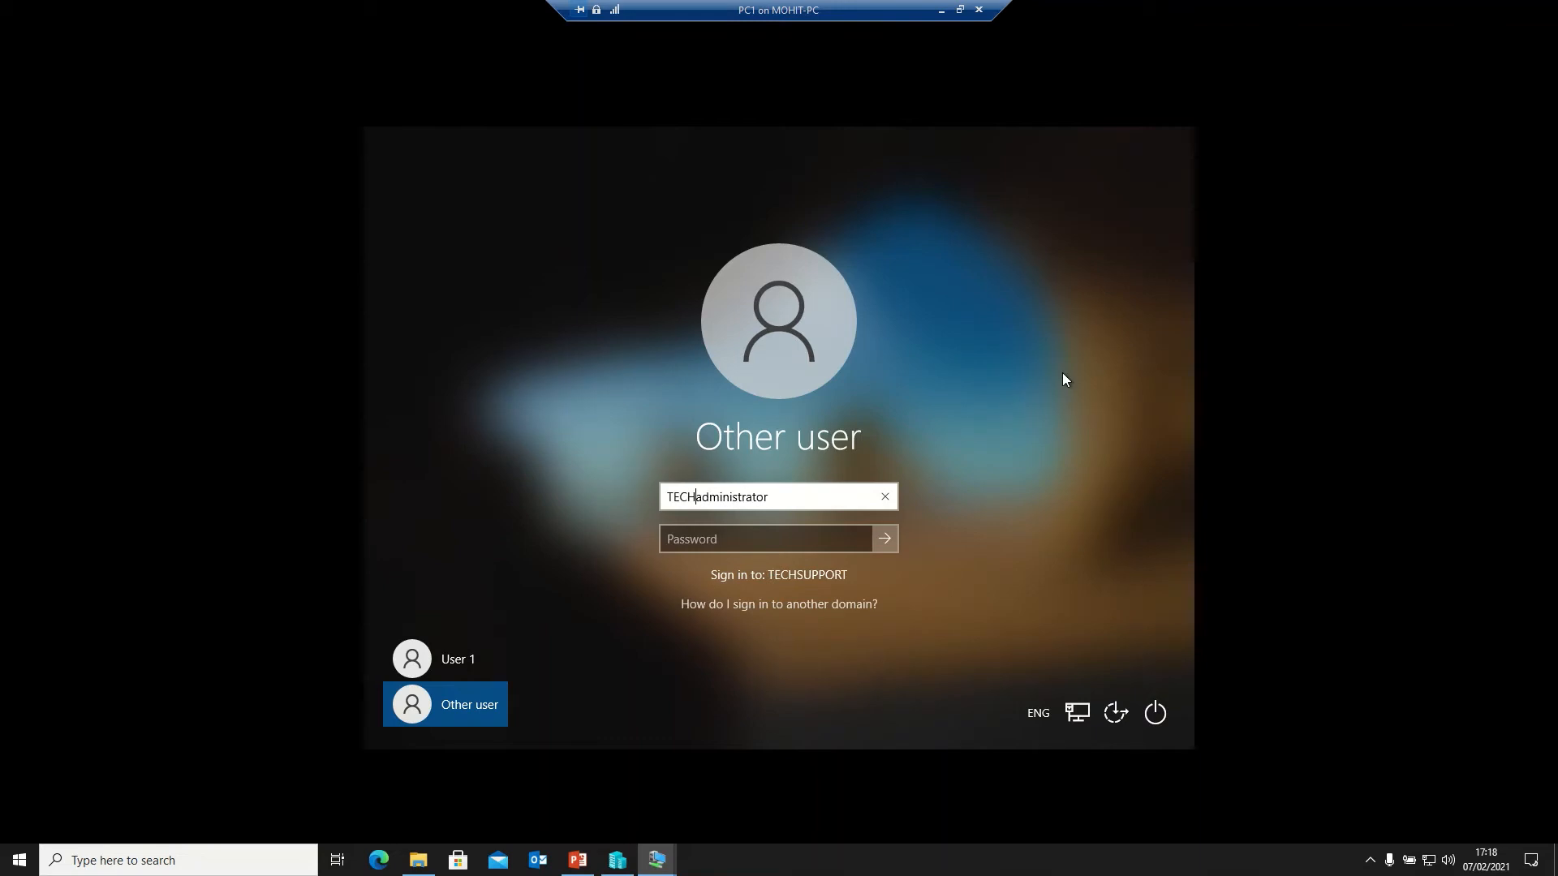
text(PPORT\)
key(Tab)
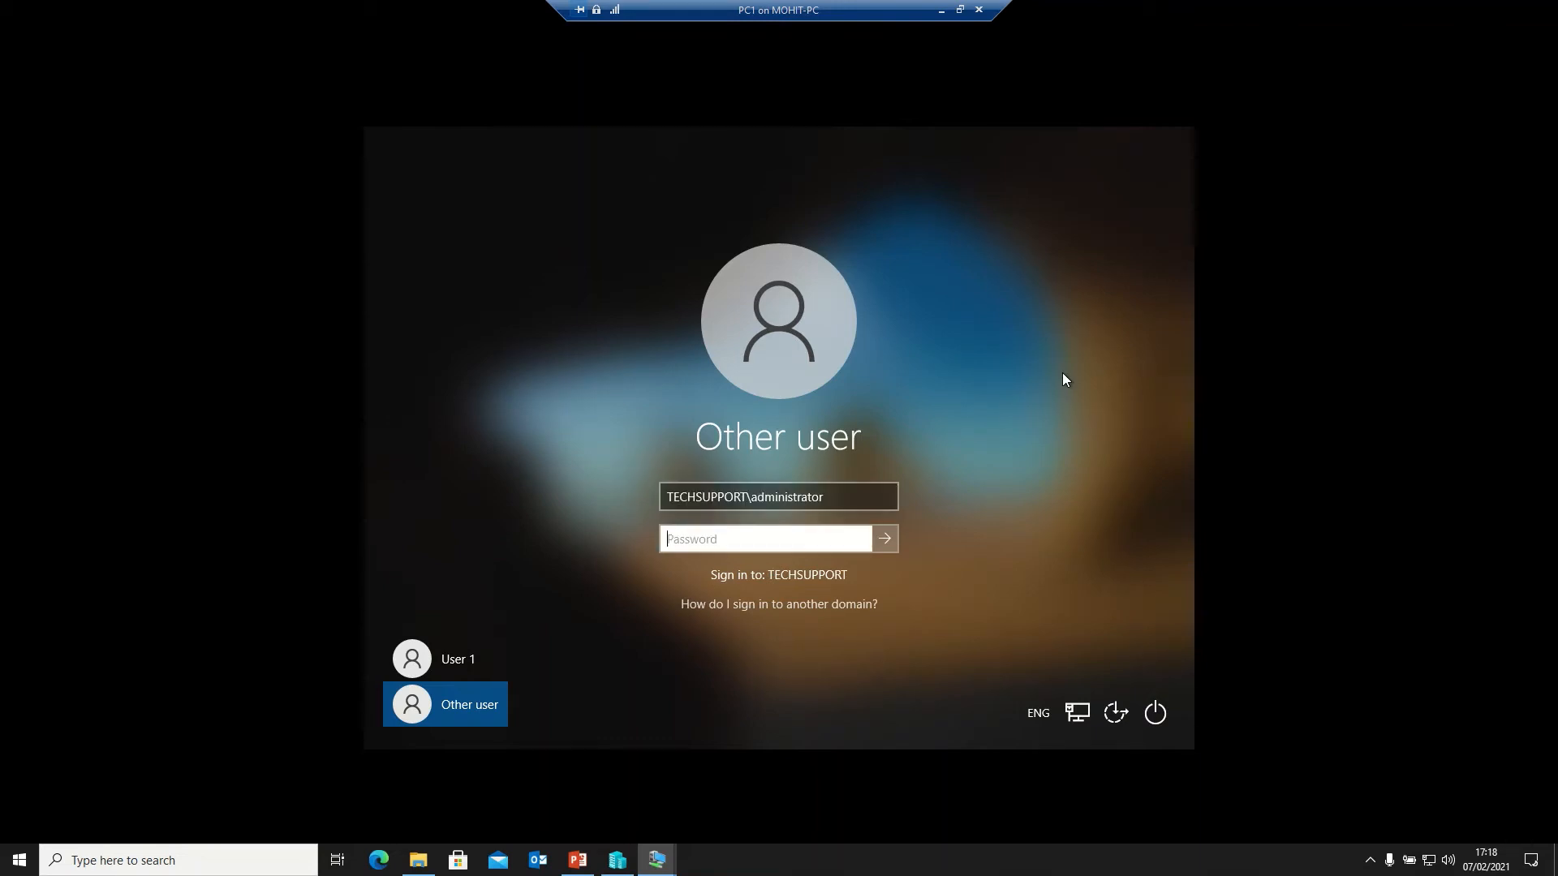
text(••••••••••)
key(Return)
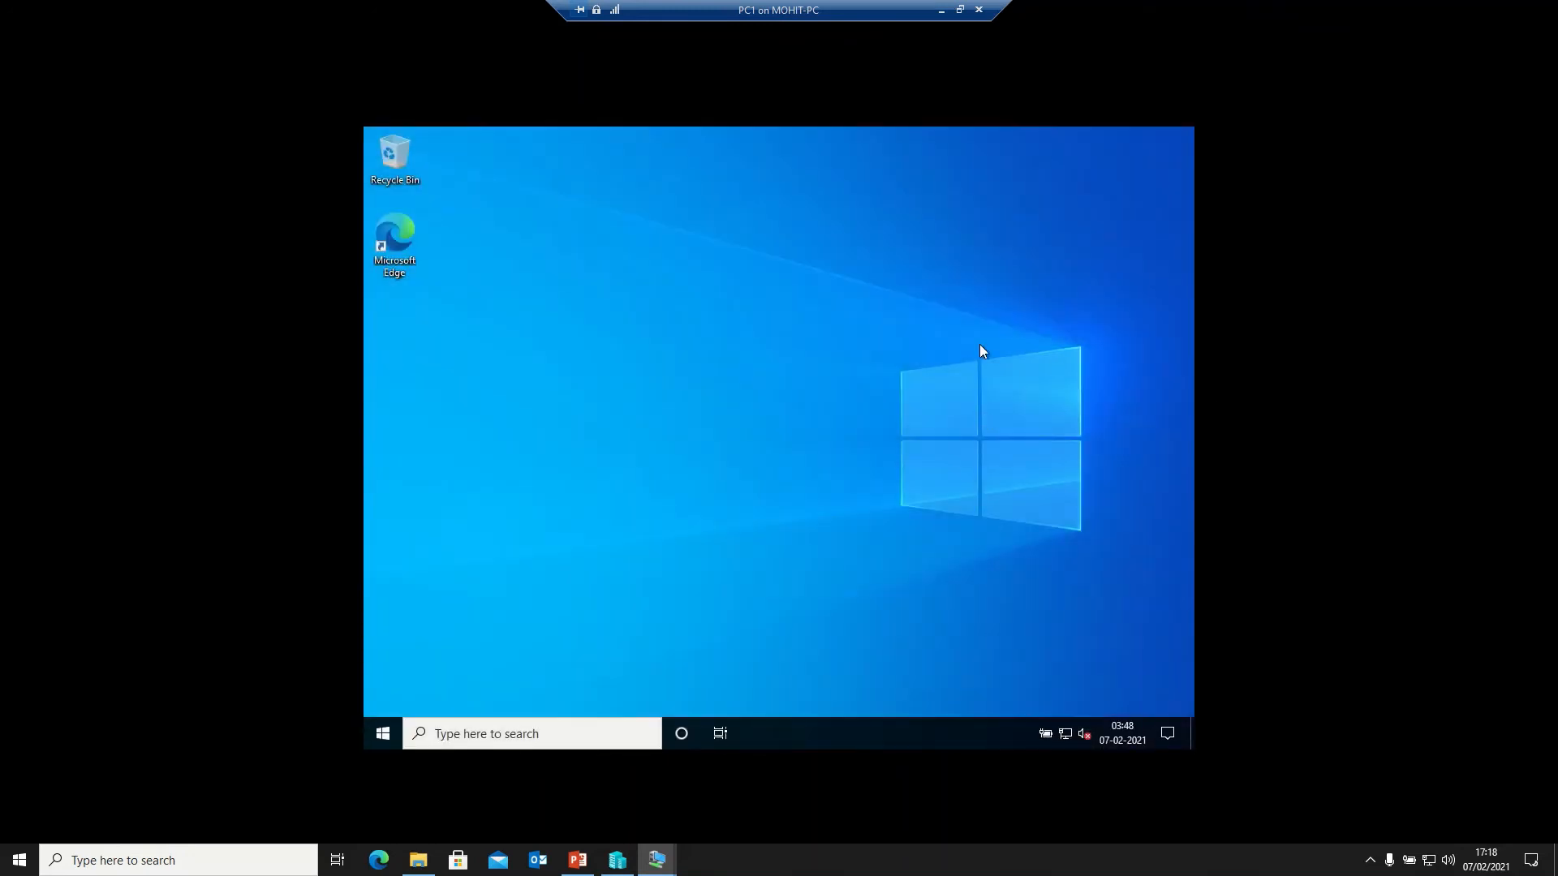
- Change the display resolution to 1920 × 1080 and keep the change
right_click(890, 326)
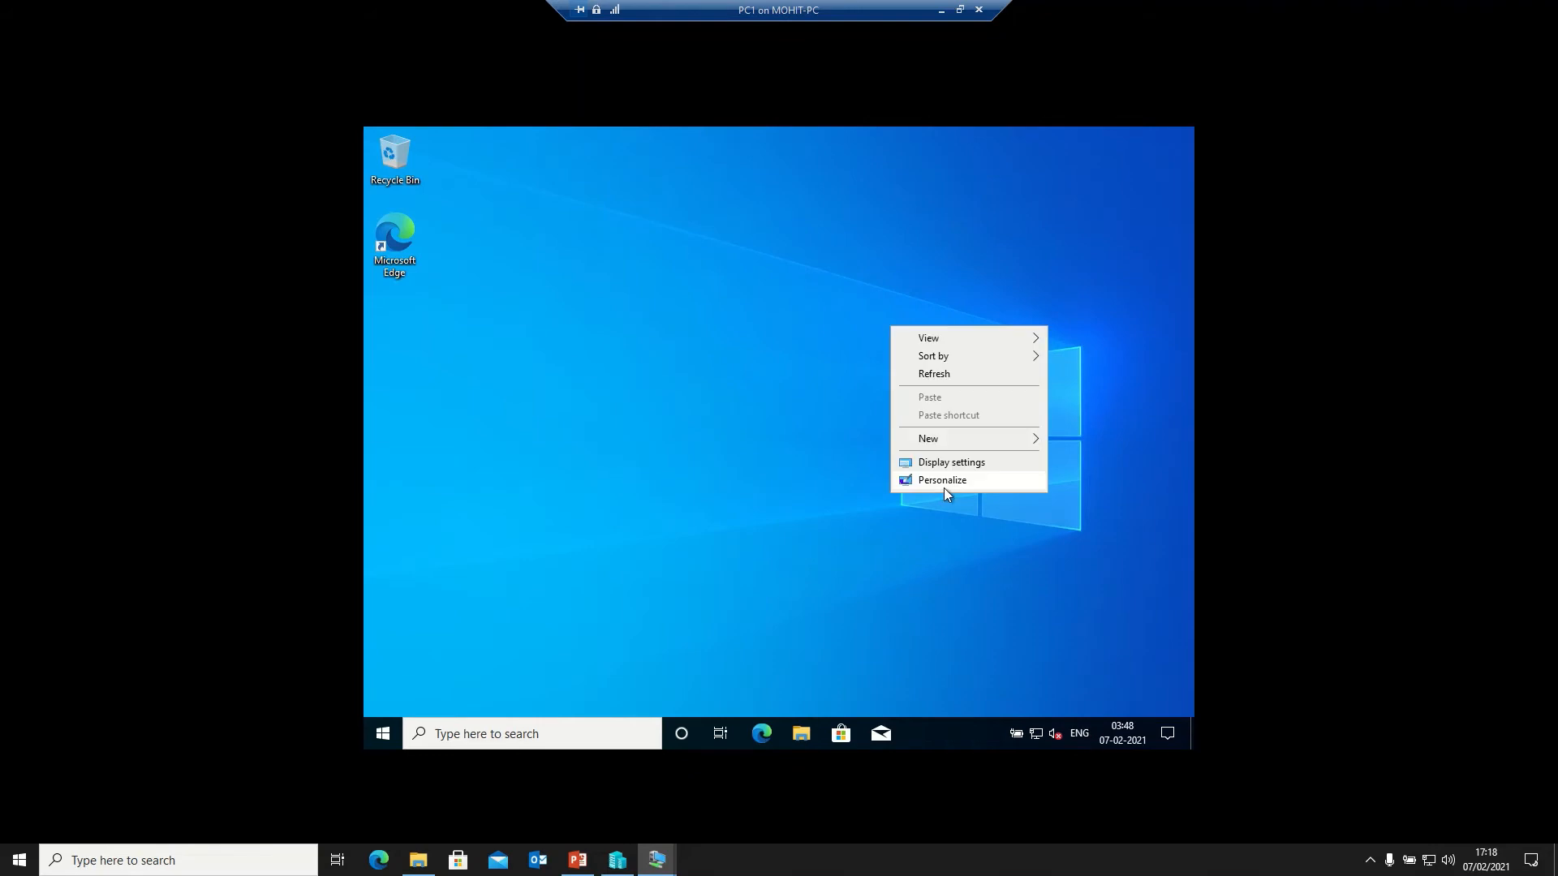
click(944, 489)
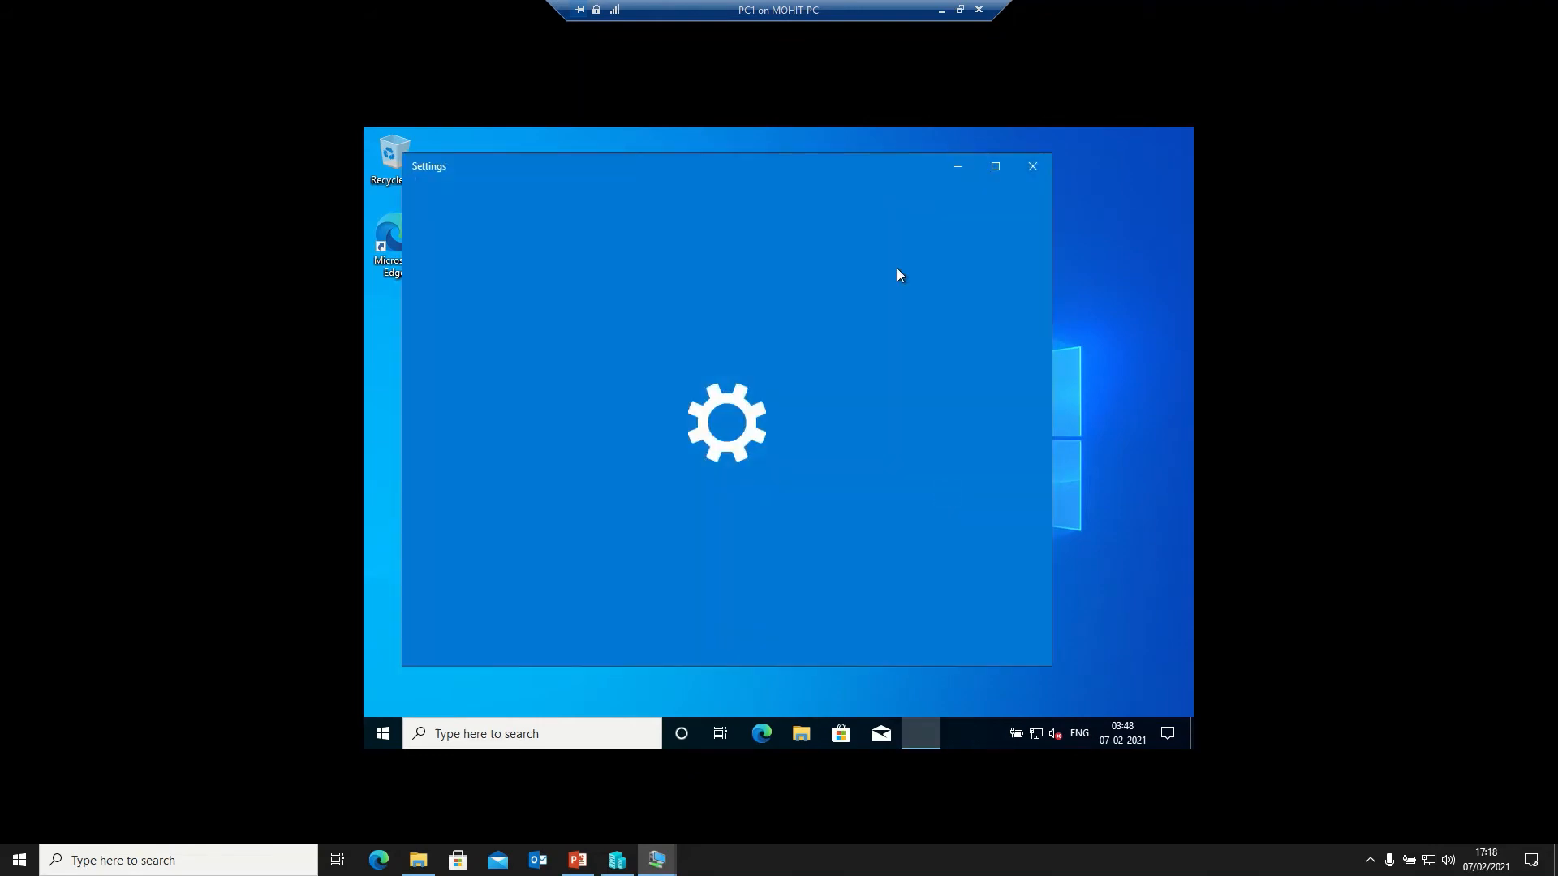
right_click(1128, 204)
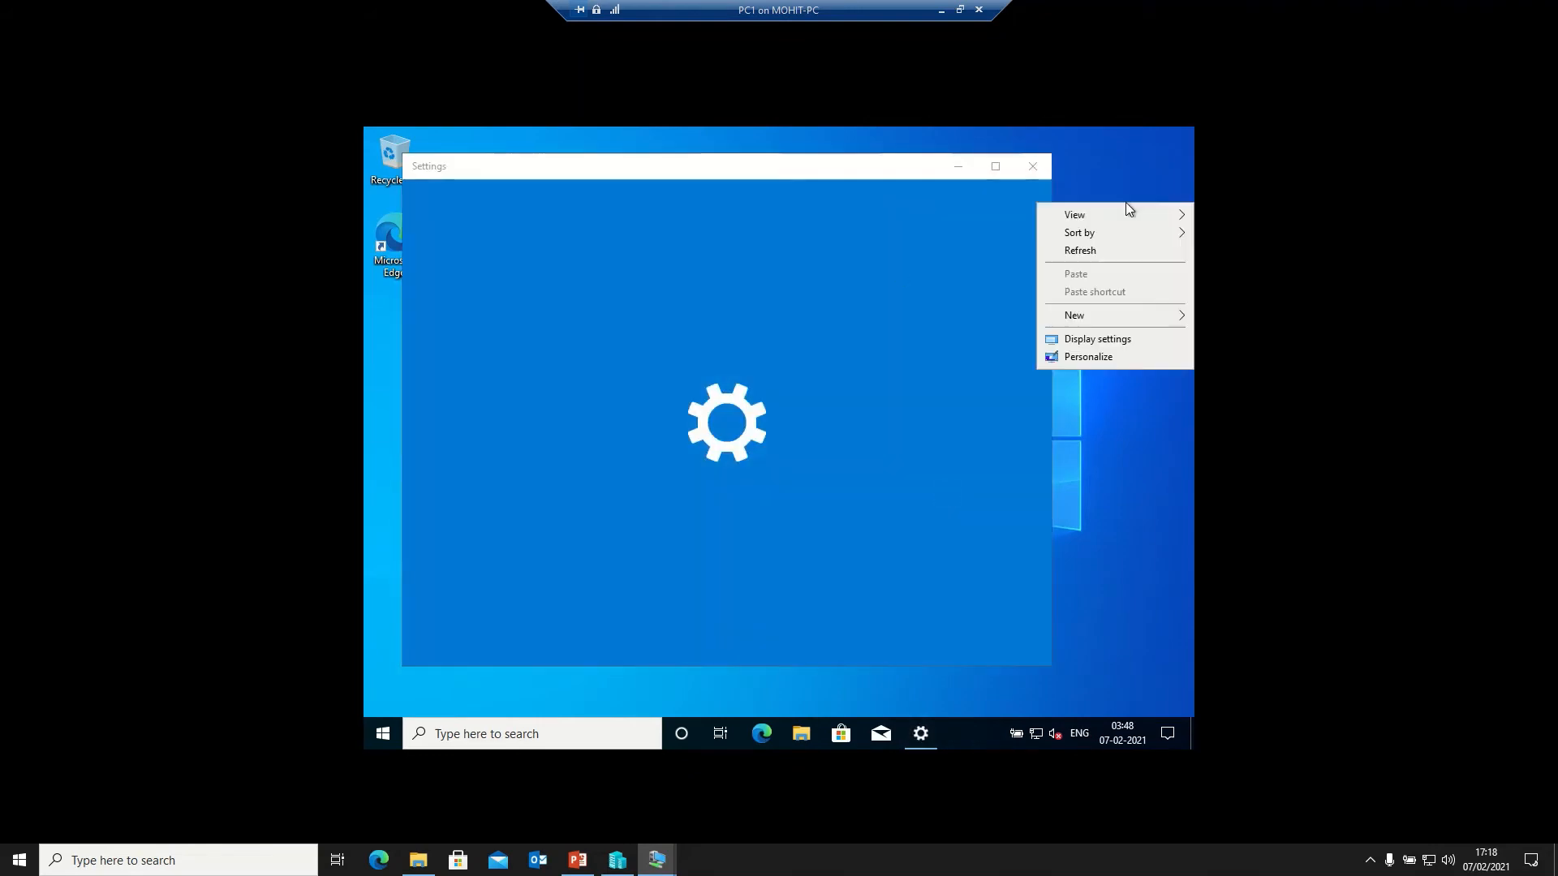
click(1084, 337)
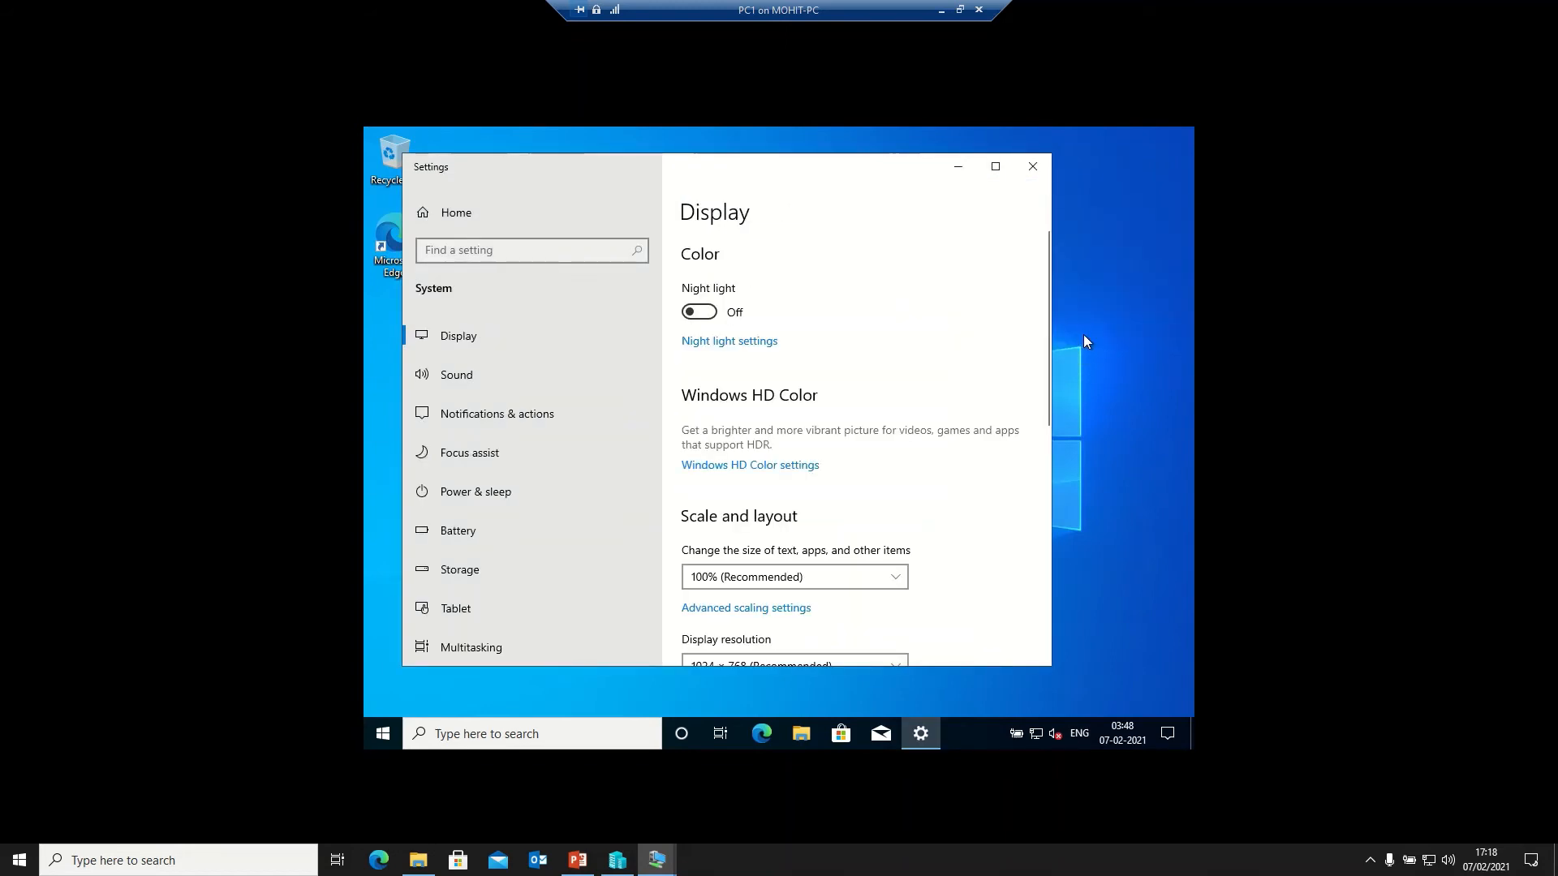
click(784, 660)
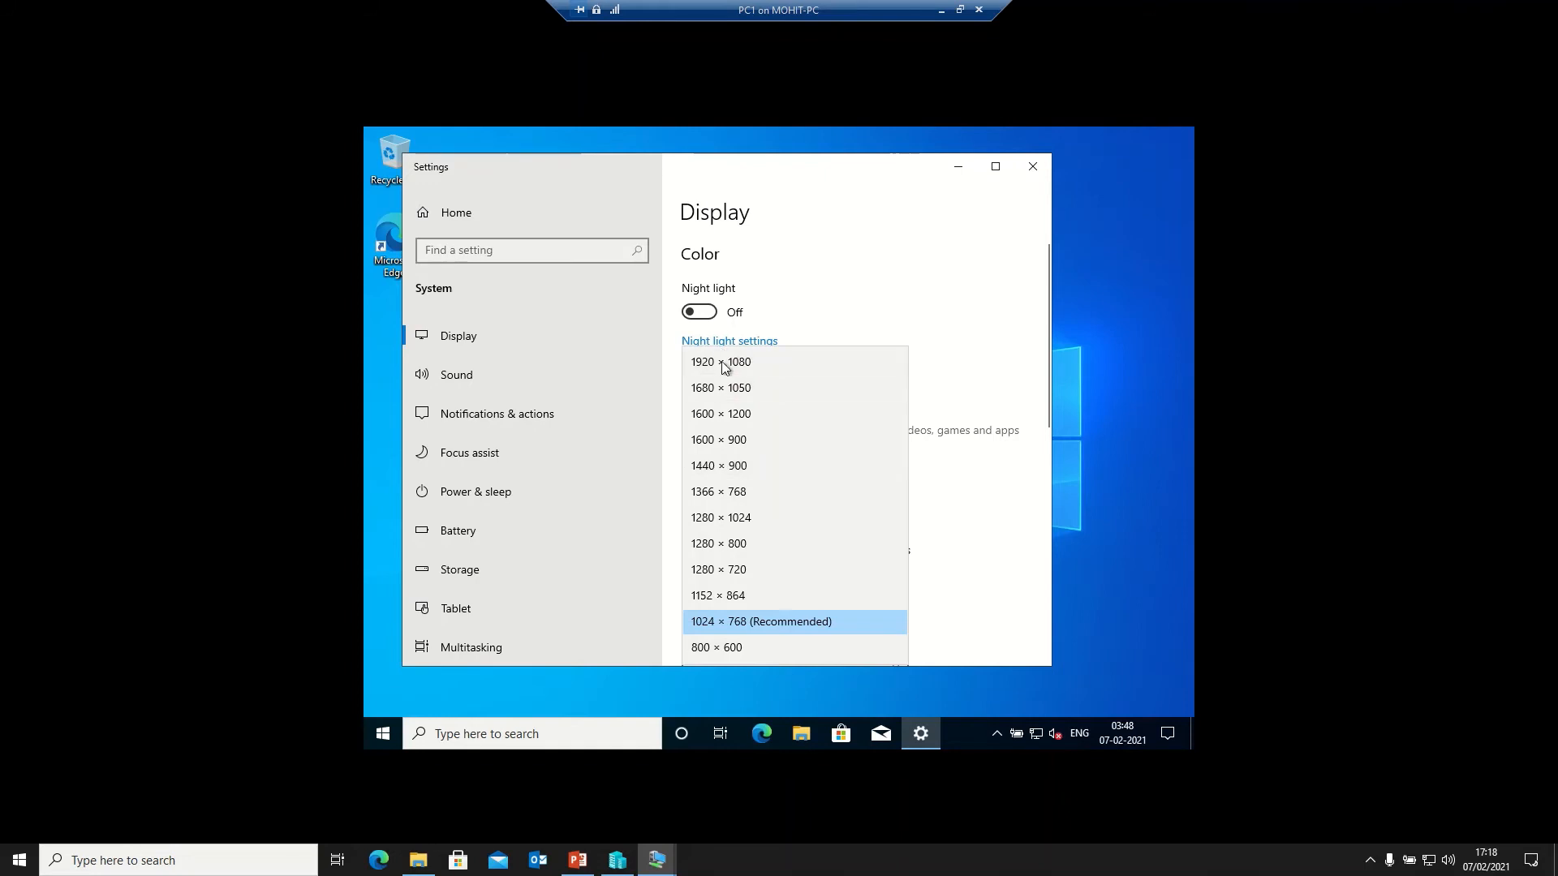
click(722, 362)
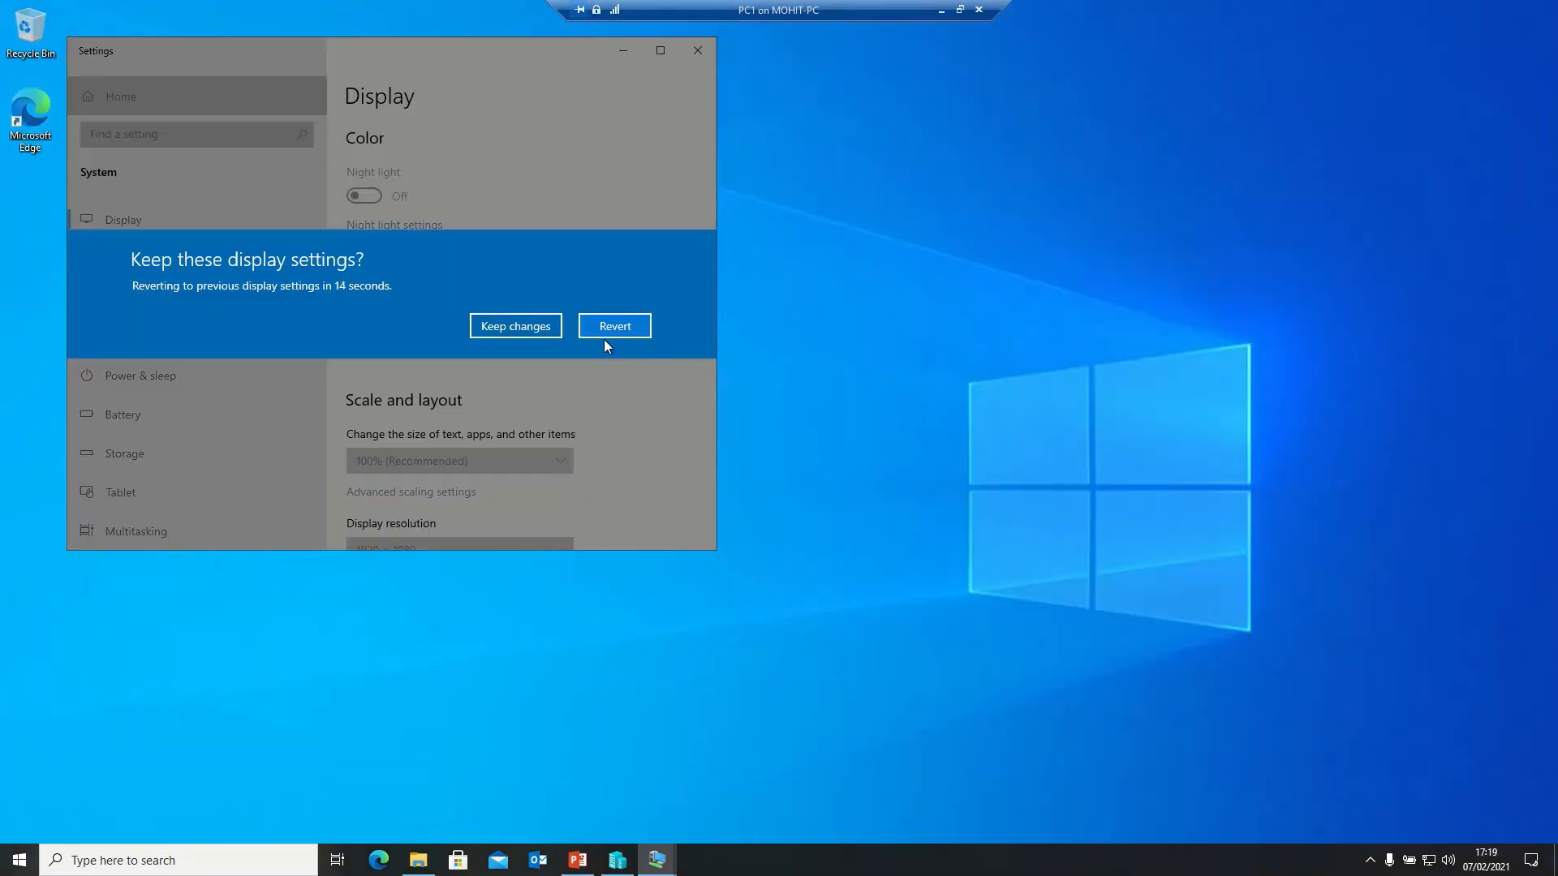
click(518, 326)
- Close the Settings window and refresh the desktop
mouse_move(706, 37)
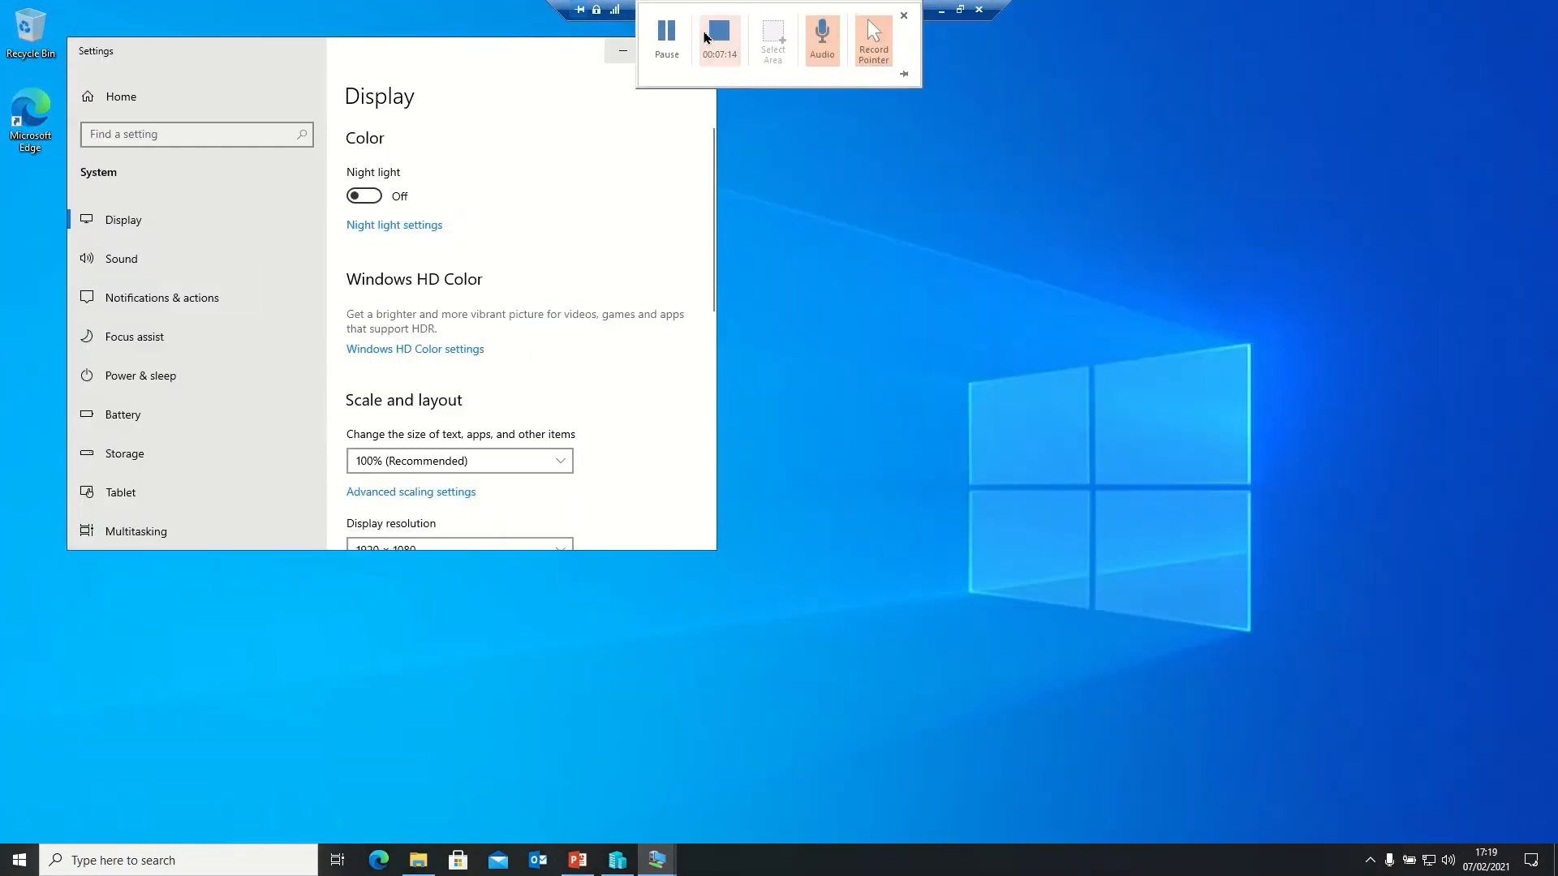
drag(547, 54, 753, 180)
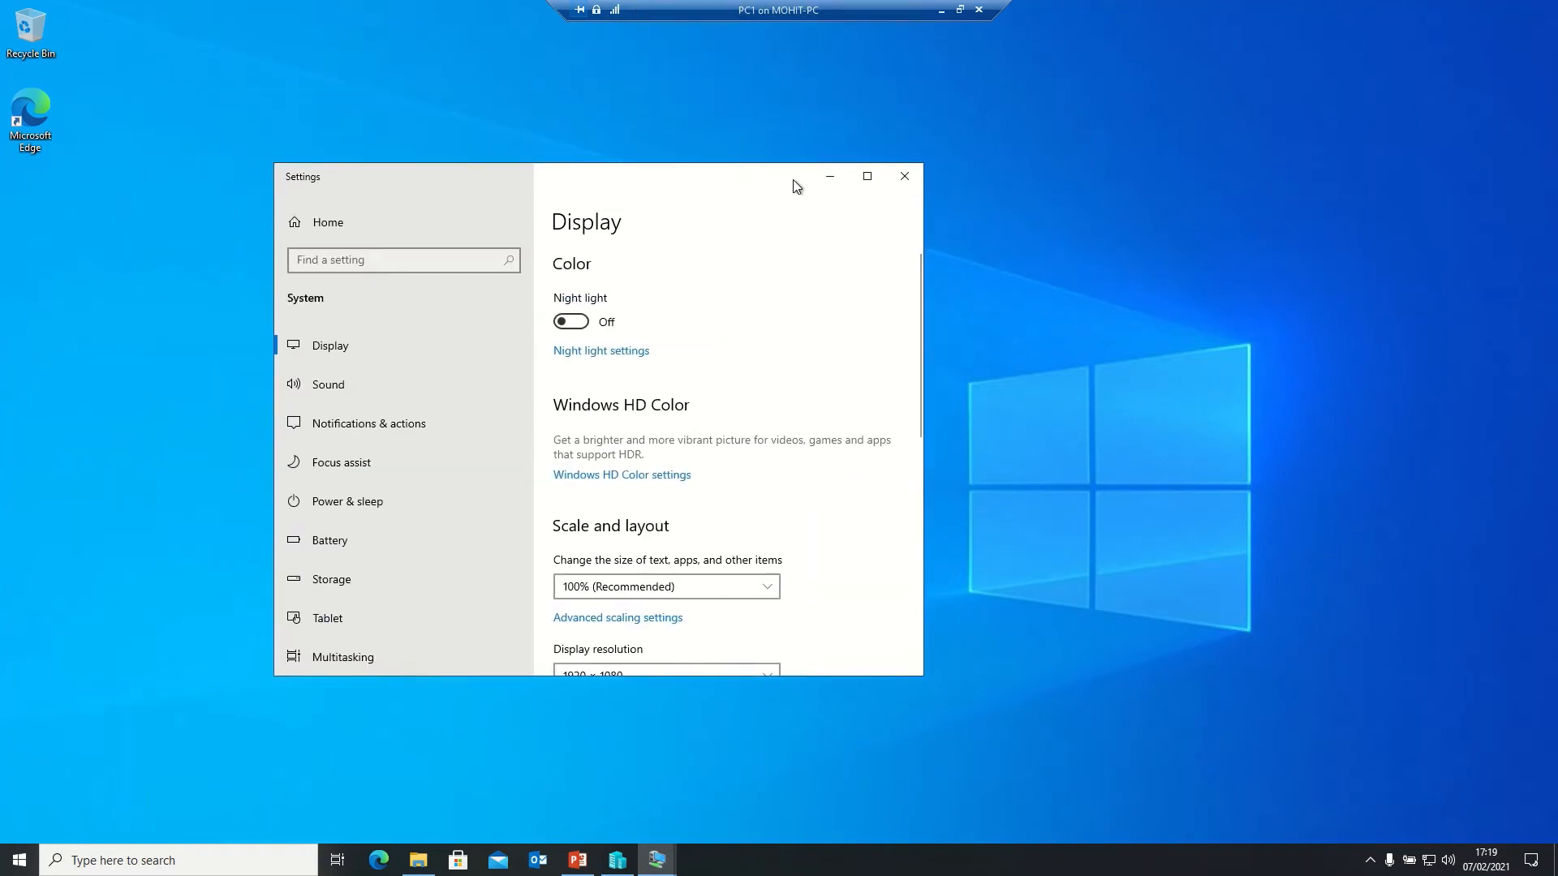
click(905, 178)
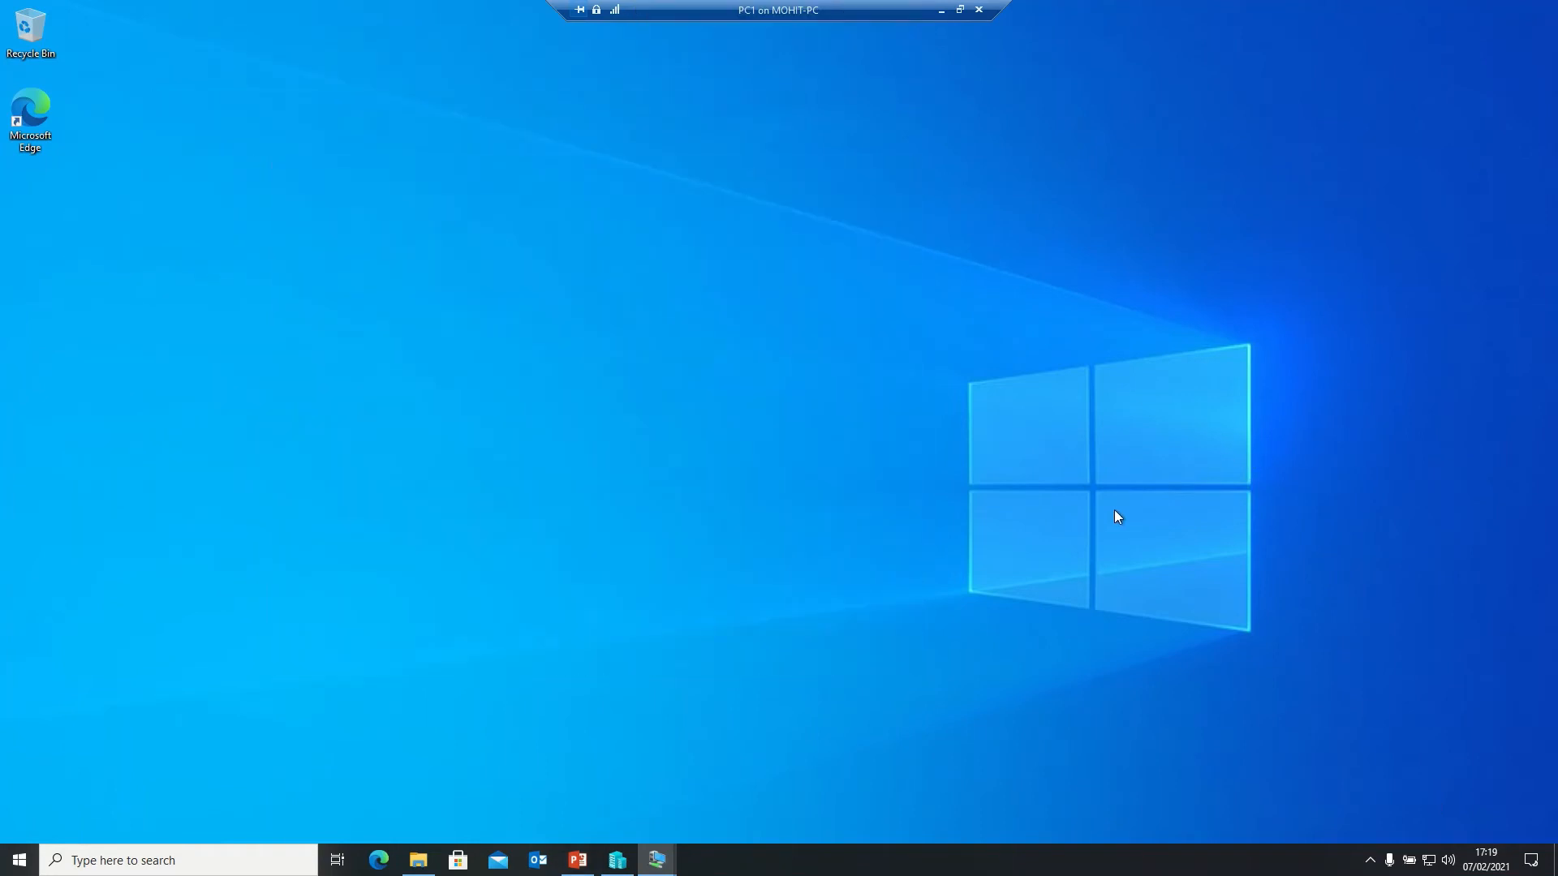
right_click(757, 117)
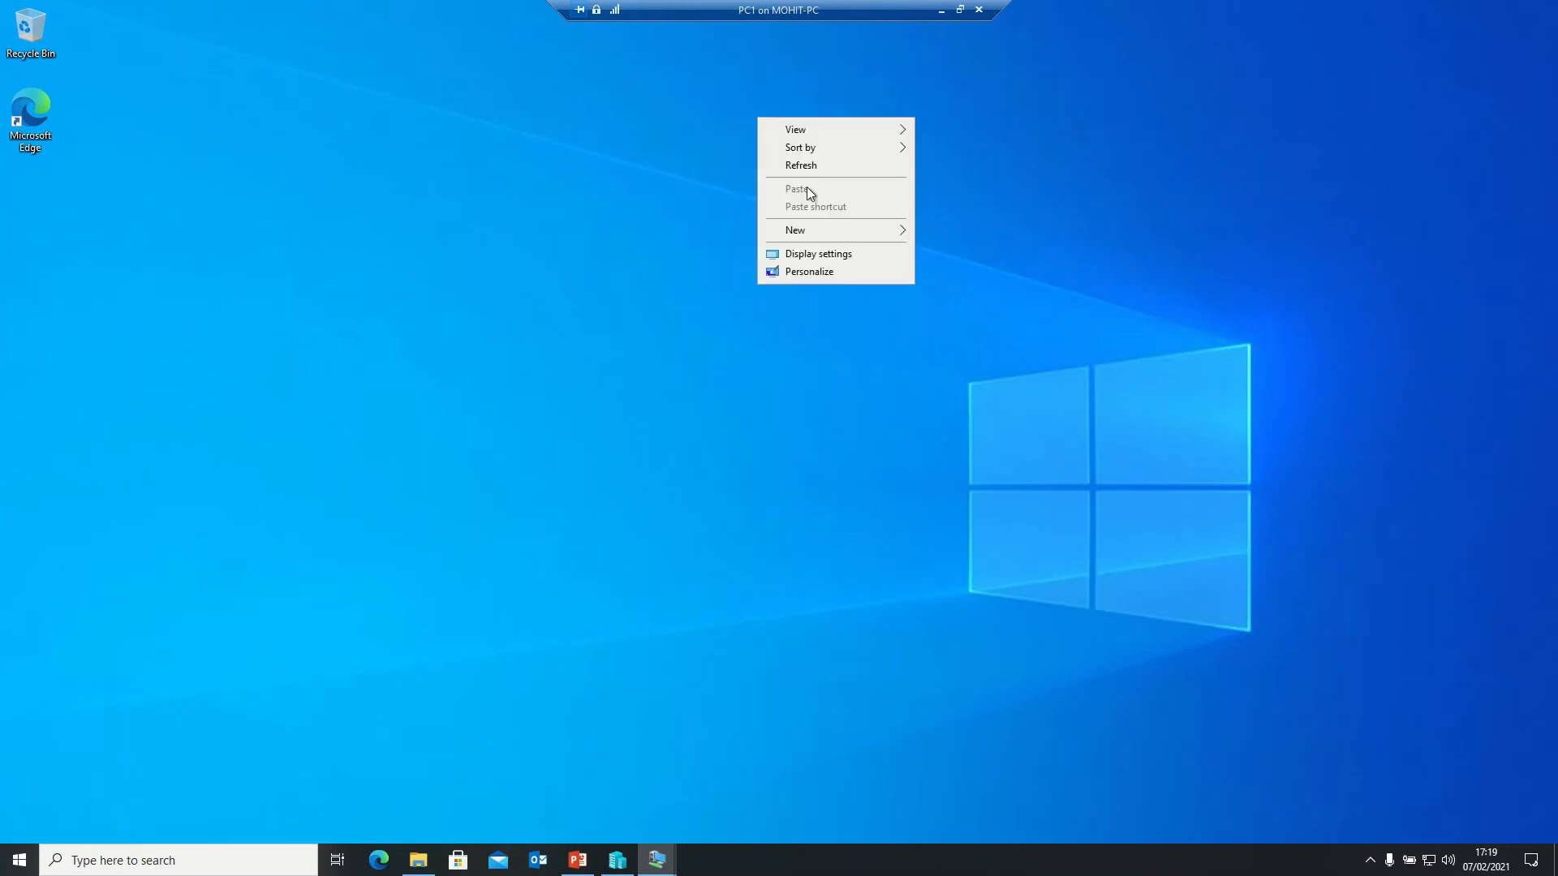
click(797, 167)
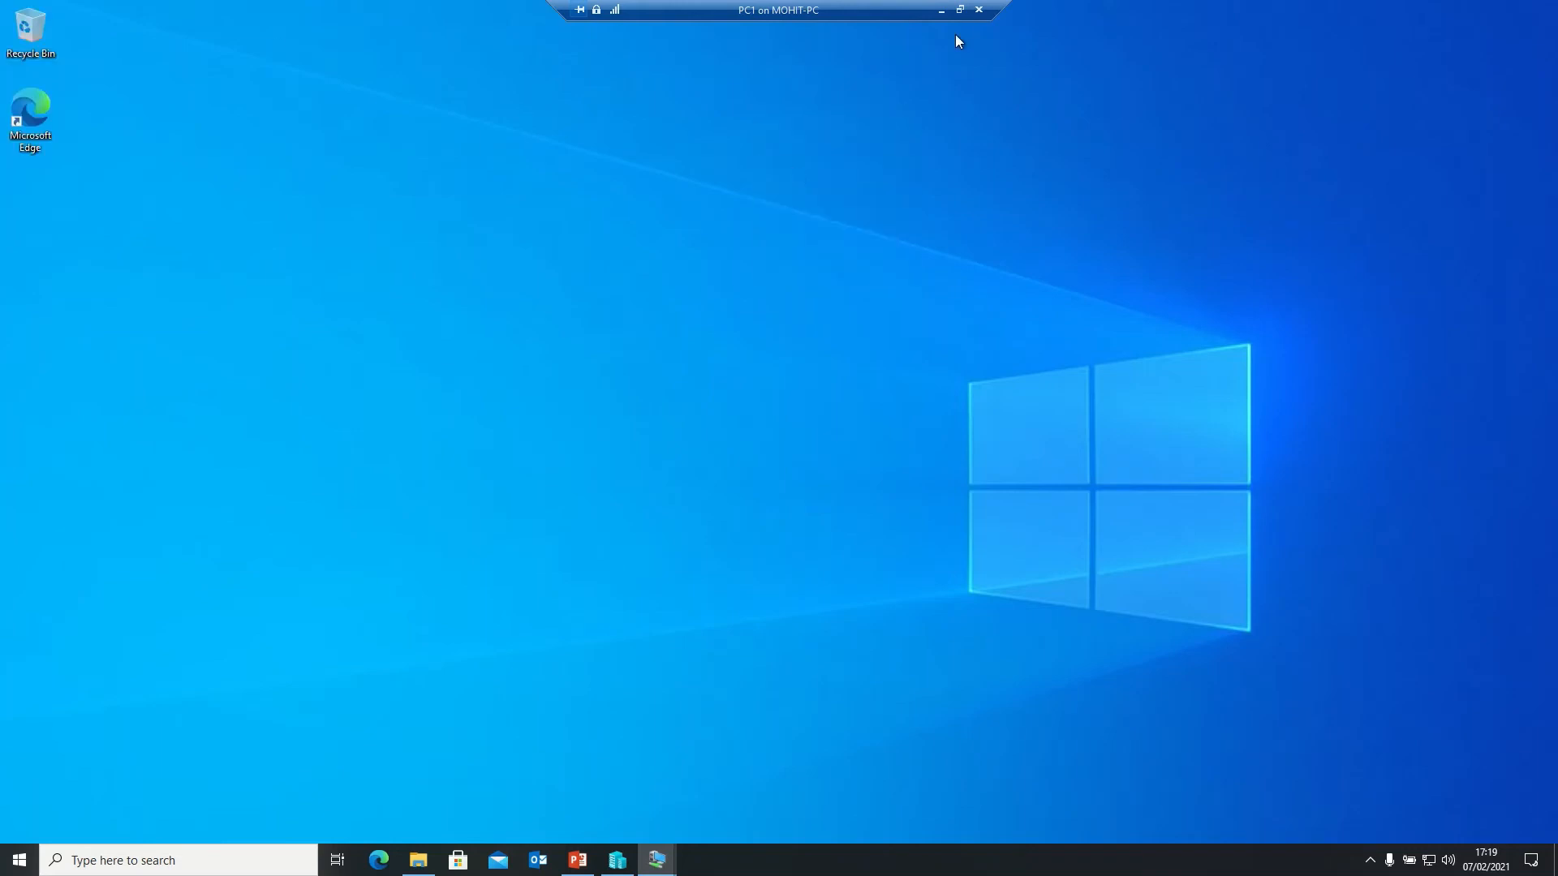
- Minimize the PC1 session and switch to the Server virtual machine
click(941, 12)
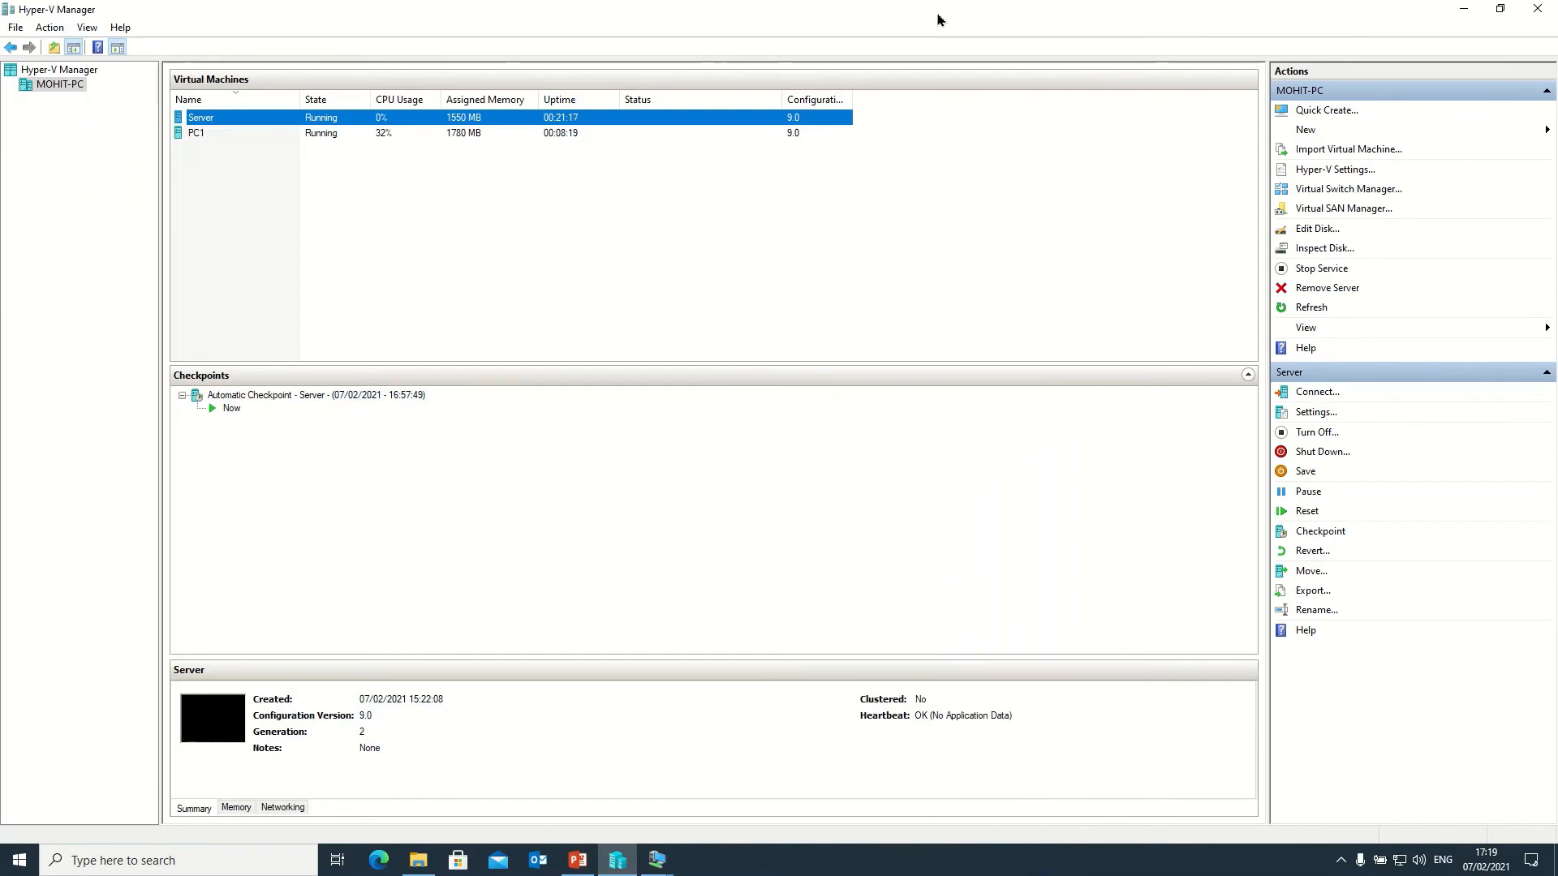
click(658, 861)
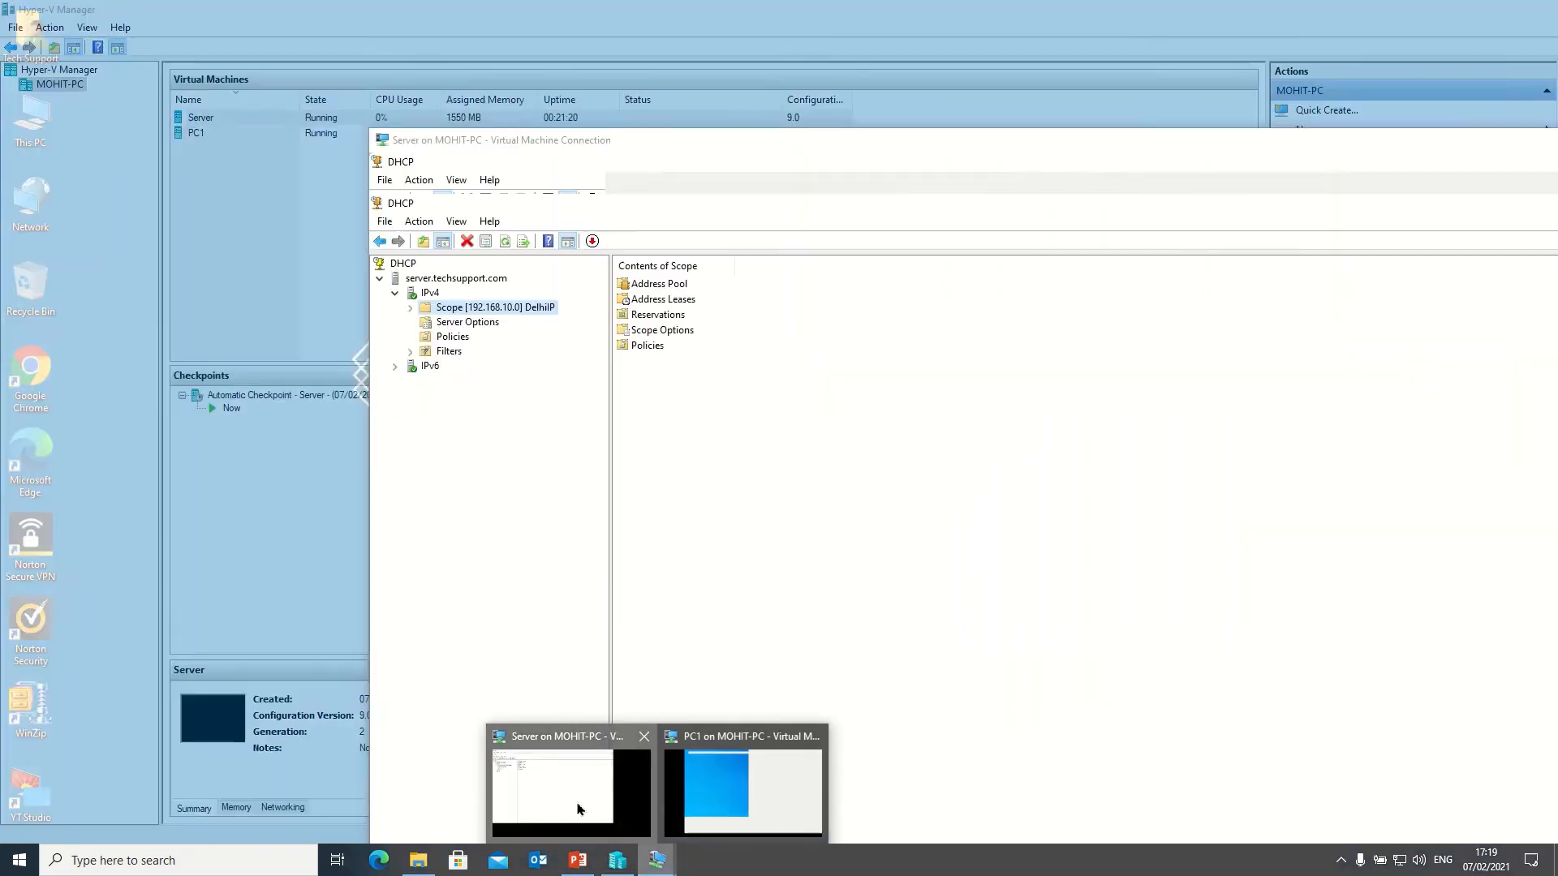
click(580, 809)
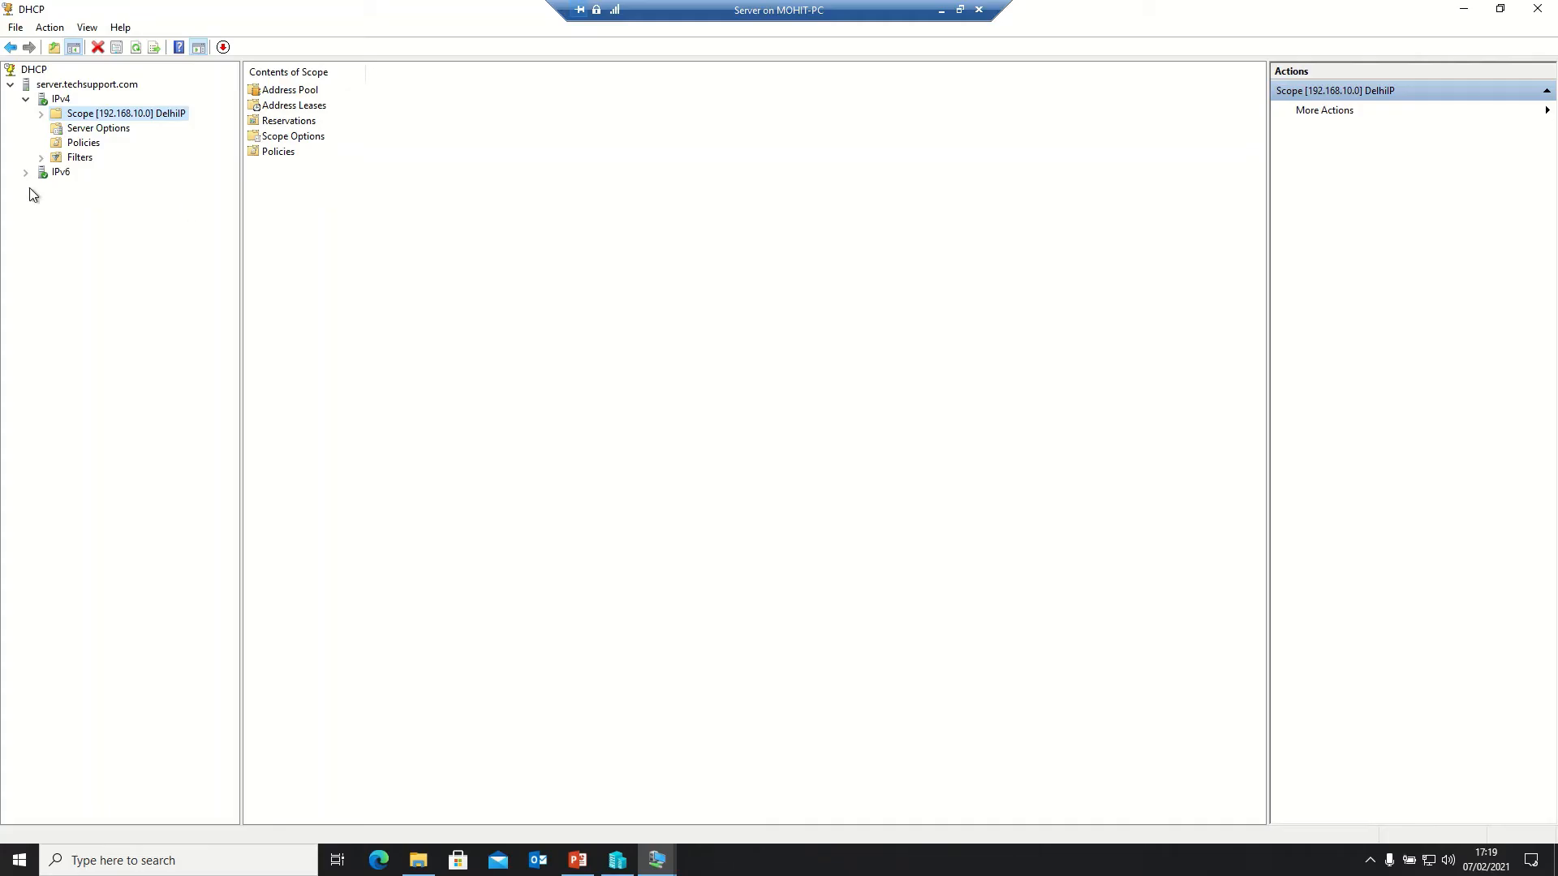
- Check the DelhiIP scope's address leases for PC1 at 192.168.10.41, then minimize the DHCP console
click(41, 114)
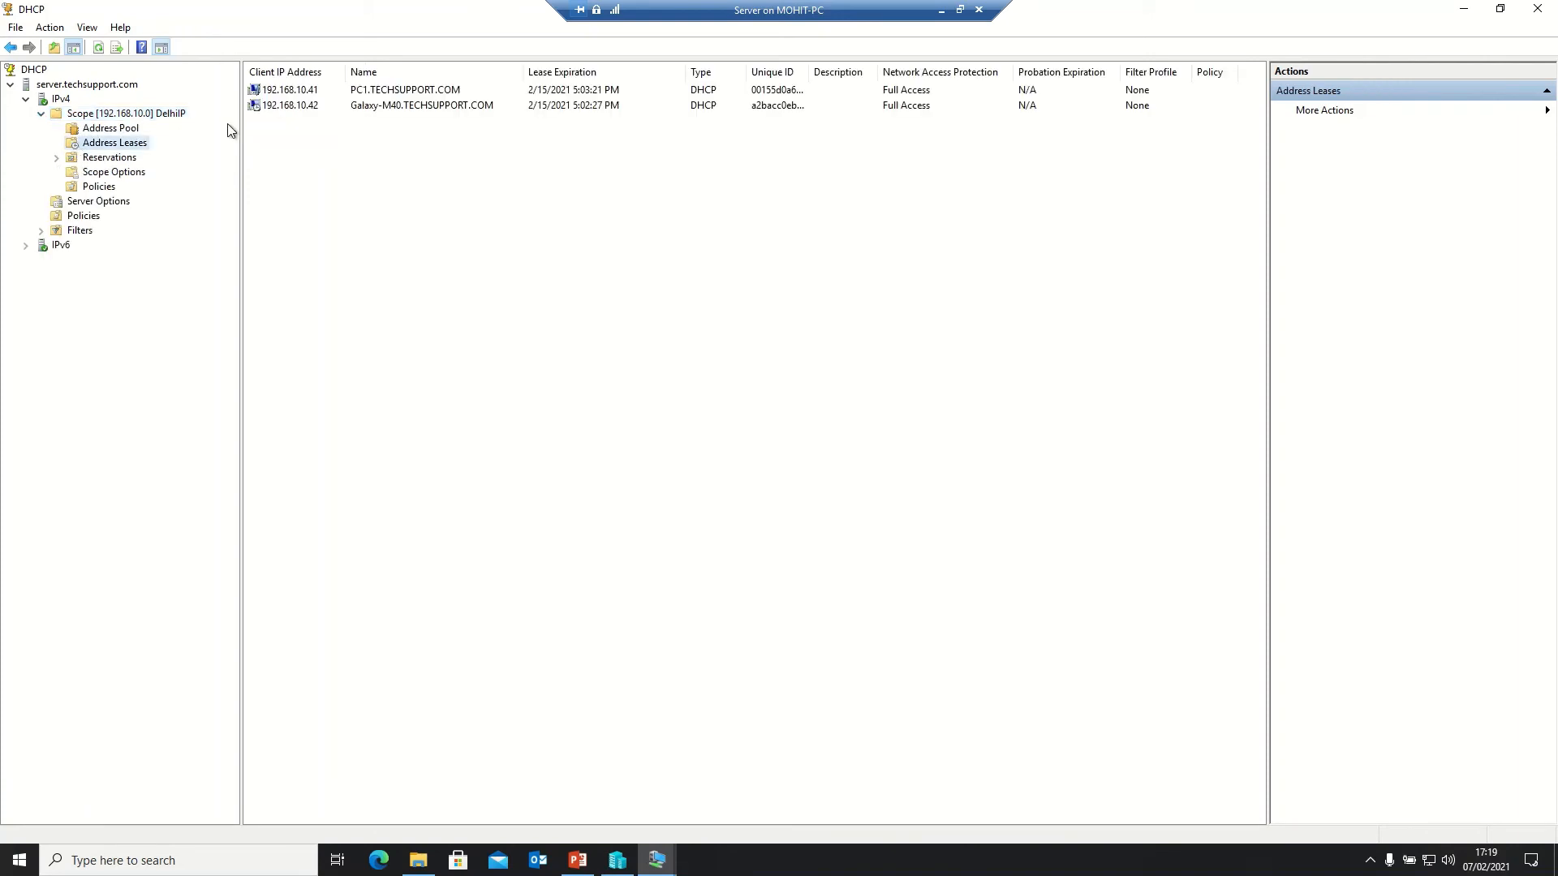
click(293, 92)
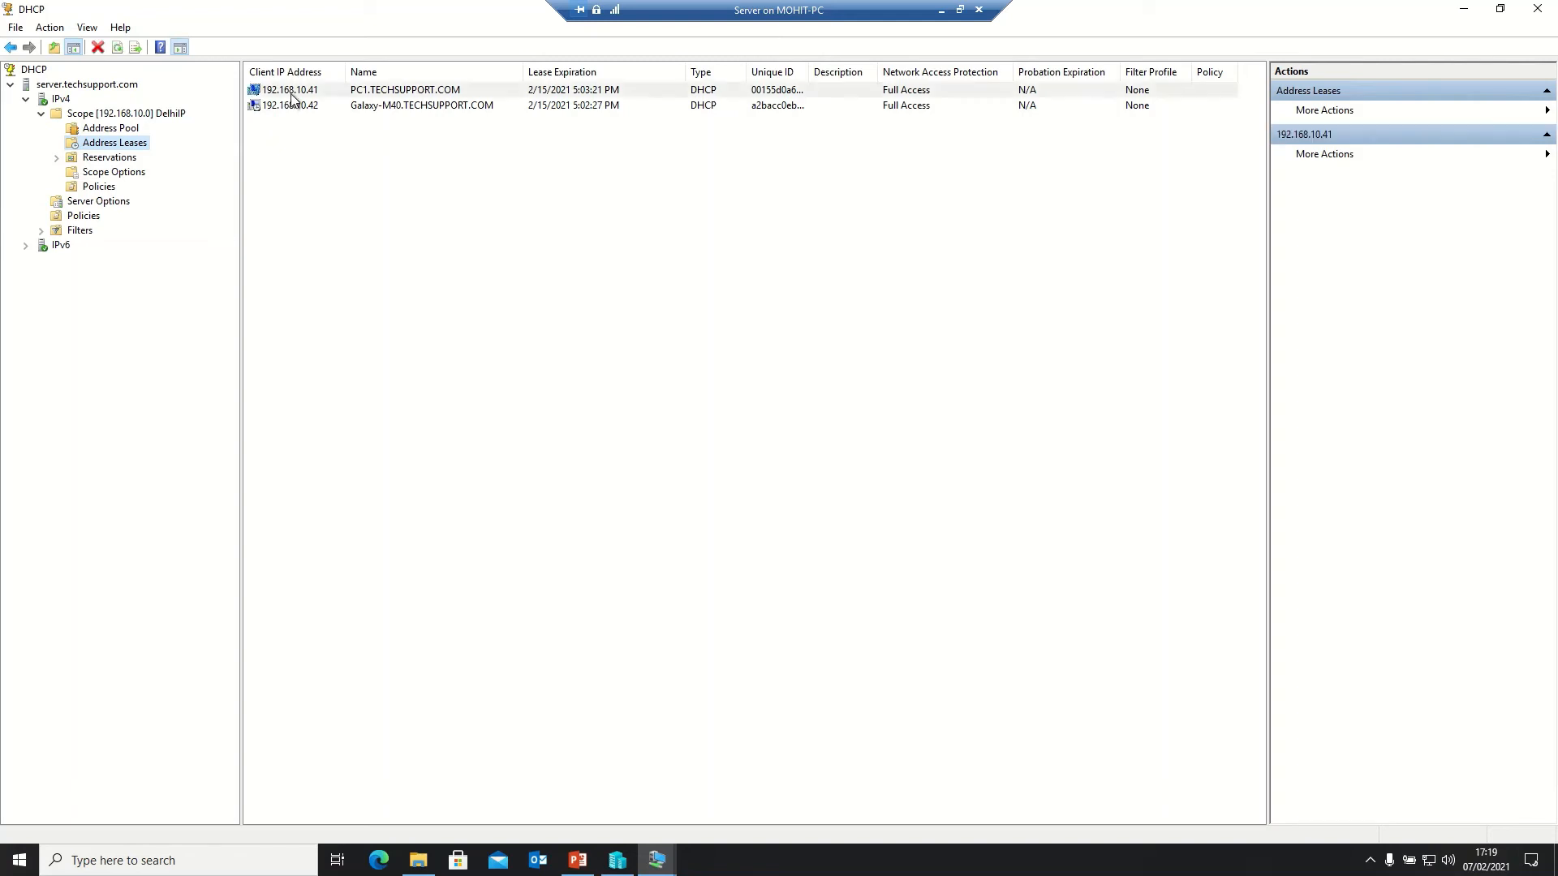
click(377, 112)
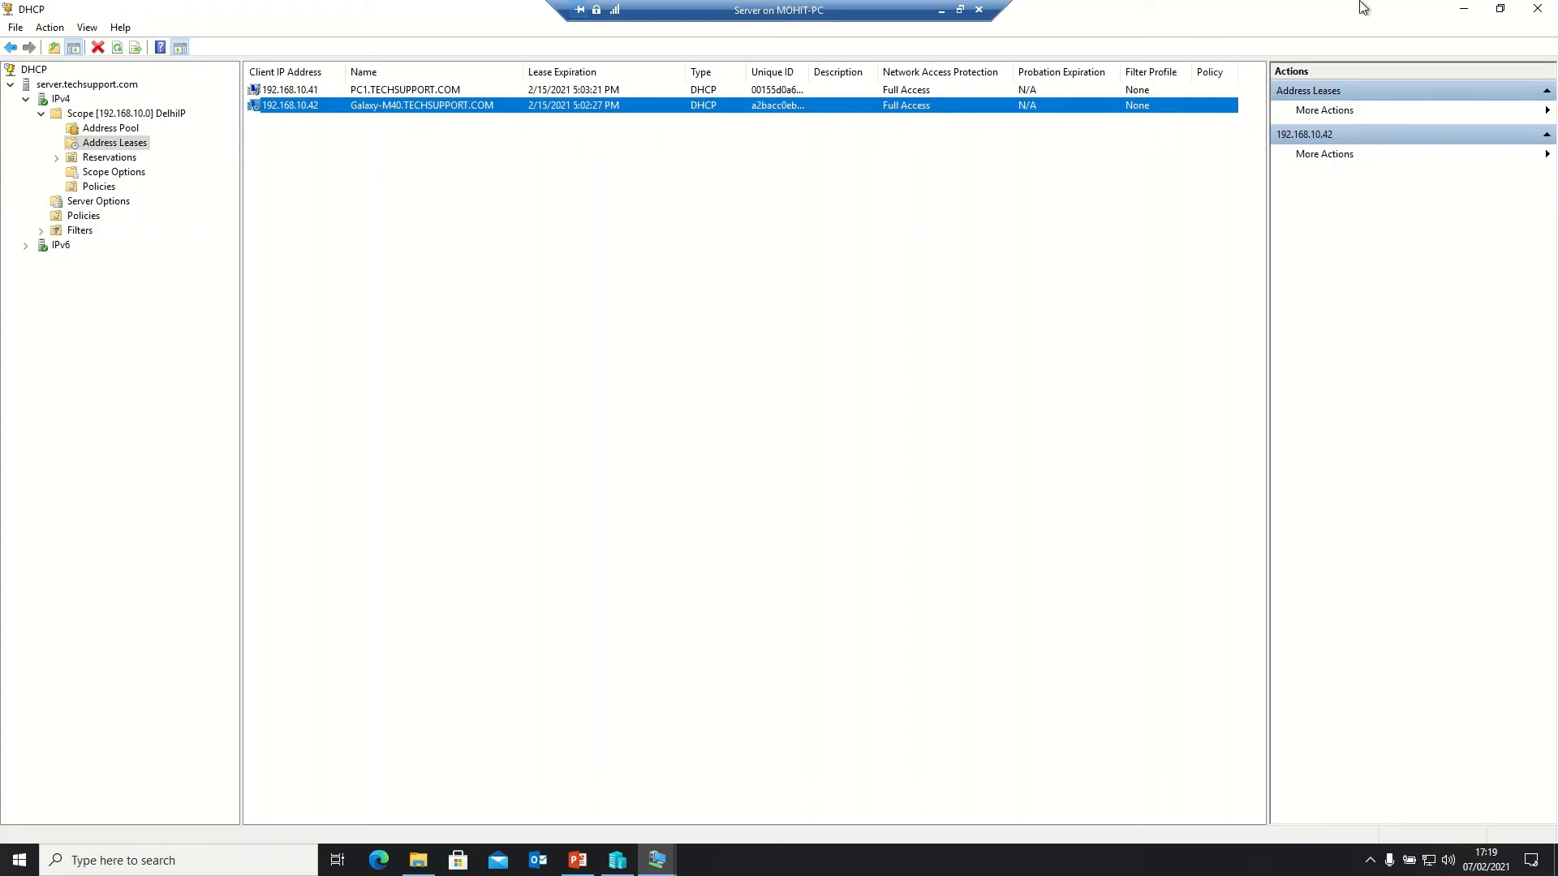
click(1461, 10)
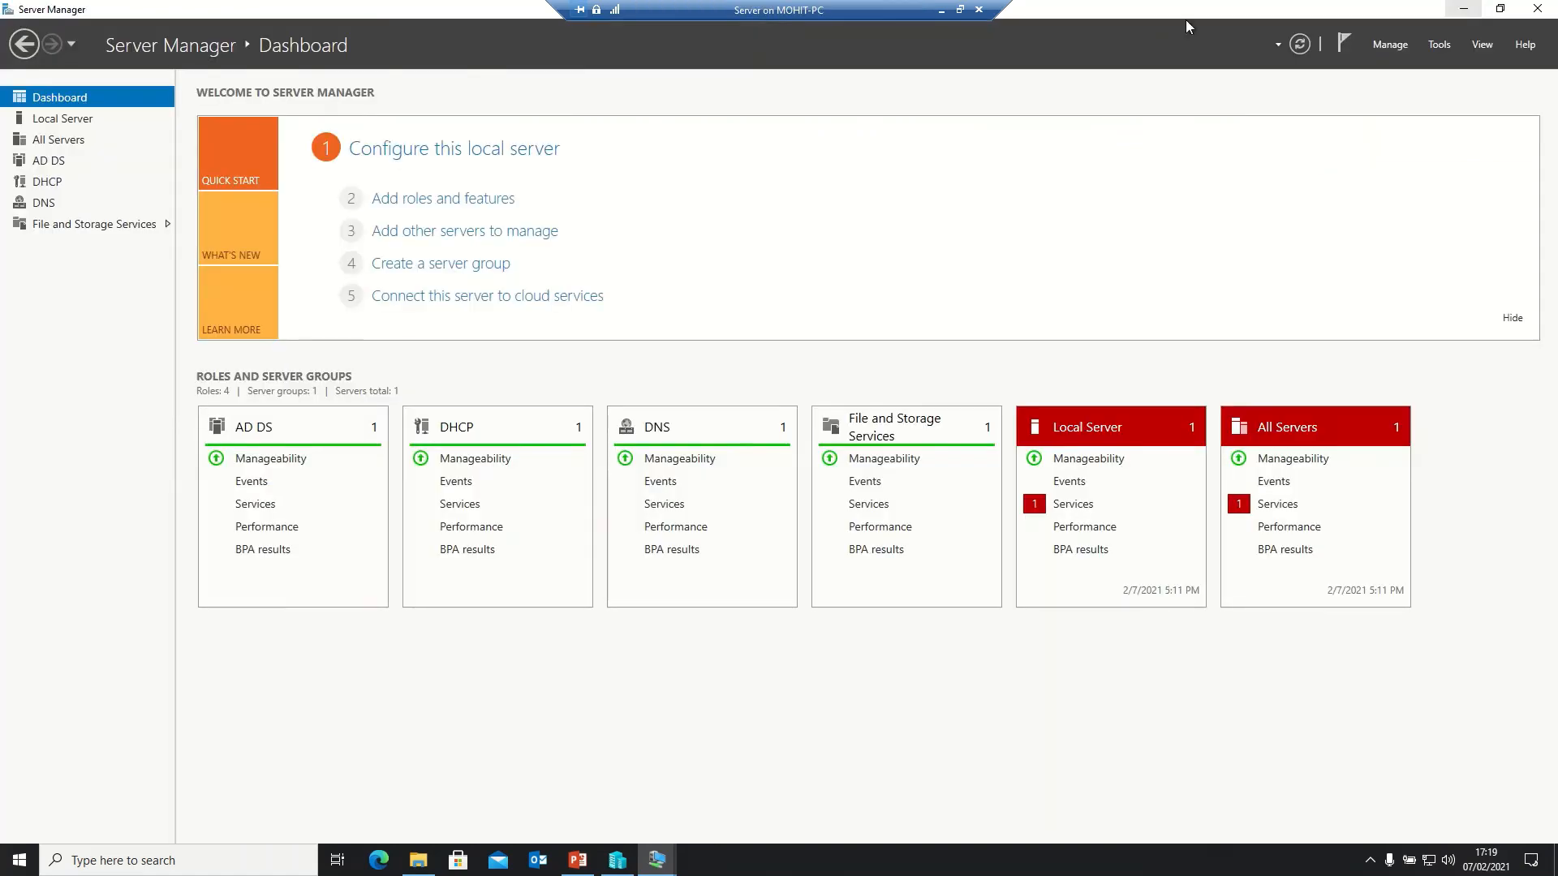
- From the AD DS page, launch Active Directory Users and Computers and select PC1 under Computers
click(44, 161)
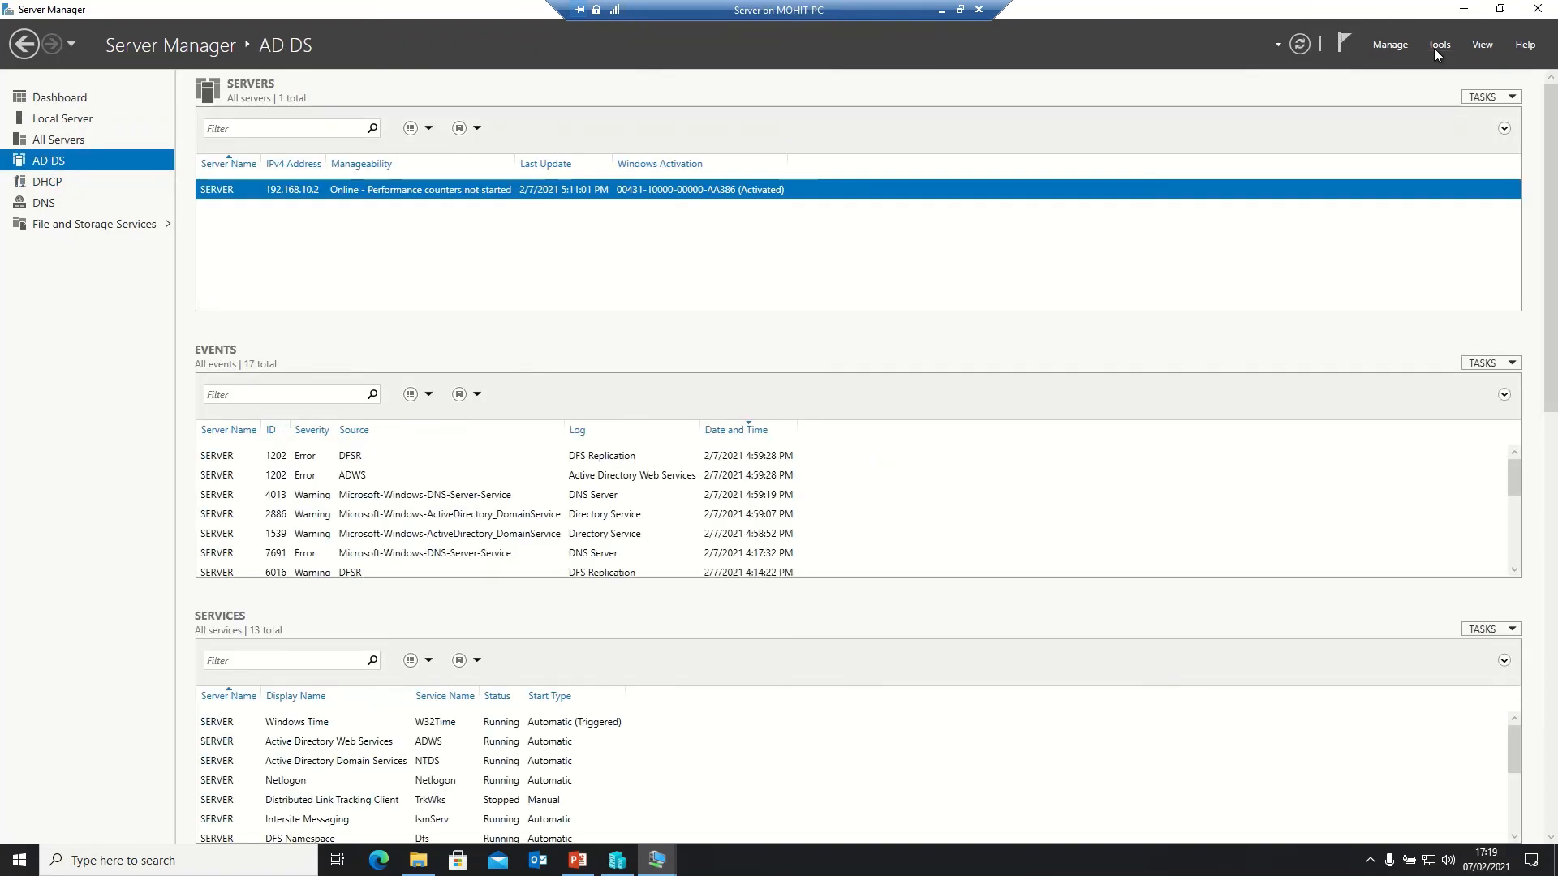
click(1437, 46)
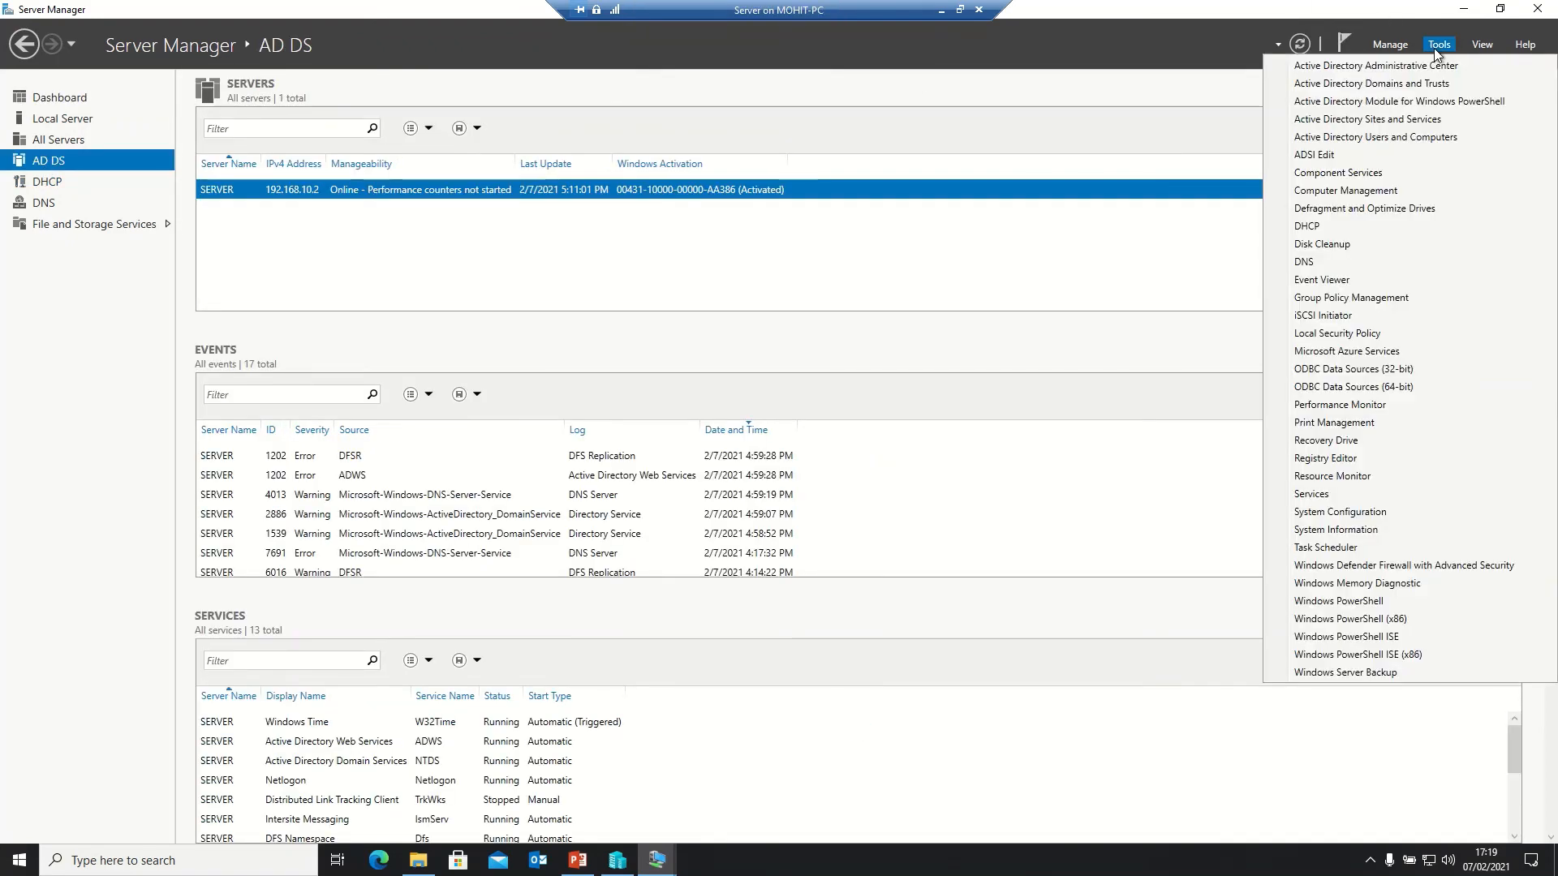
click(1356, 138)
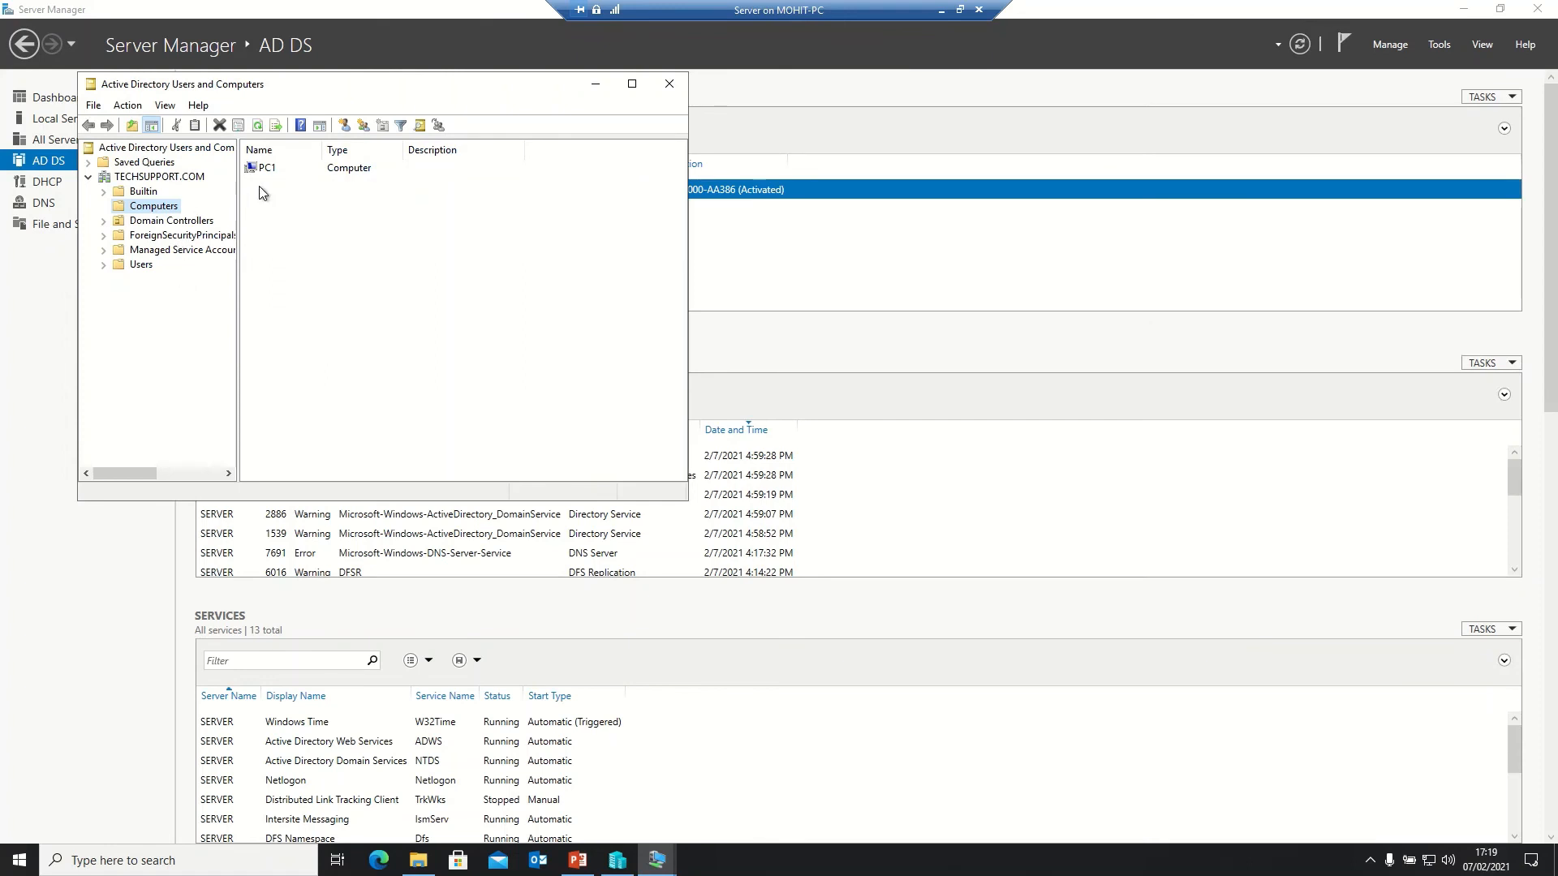
click(271, 168)
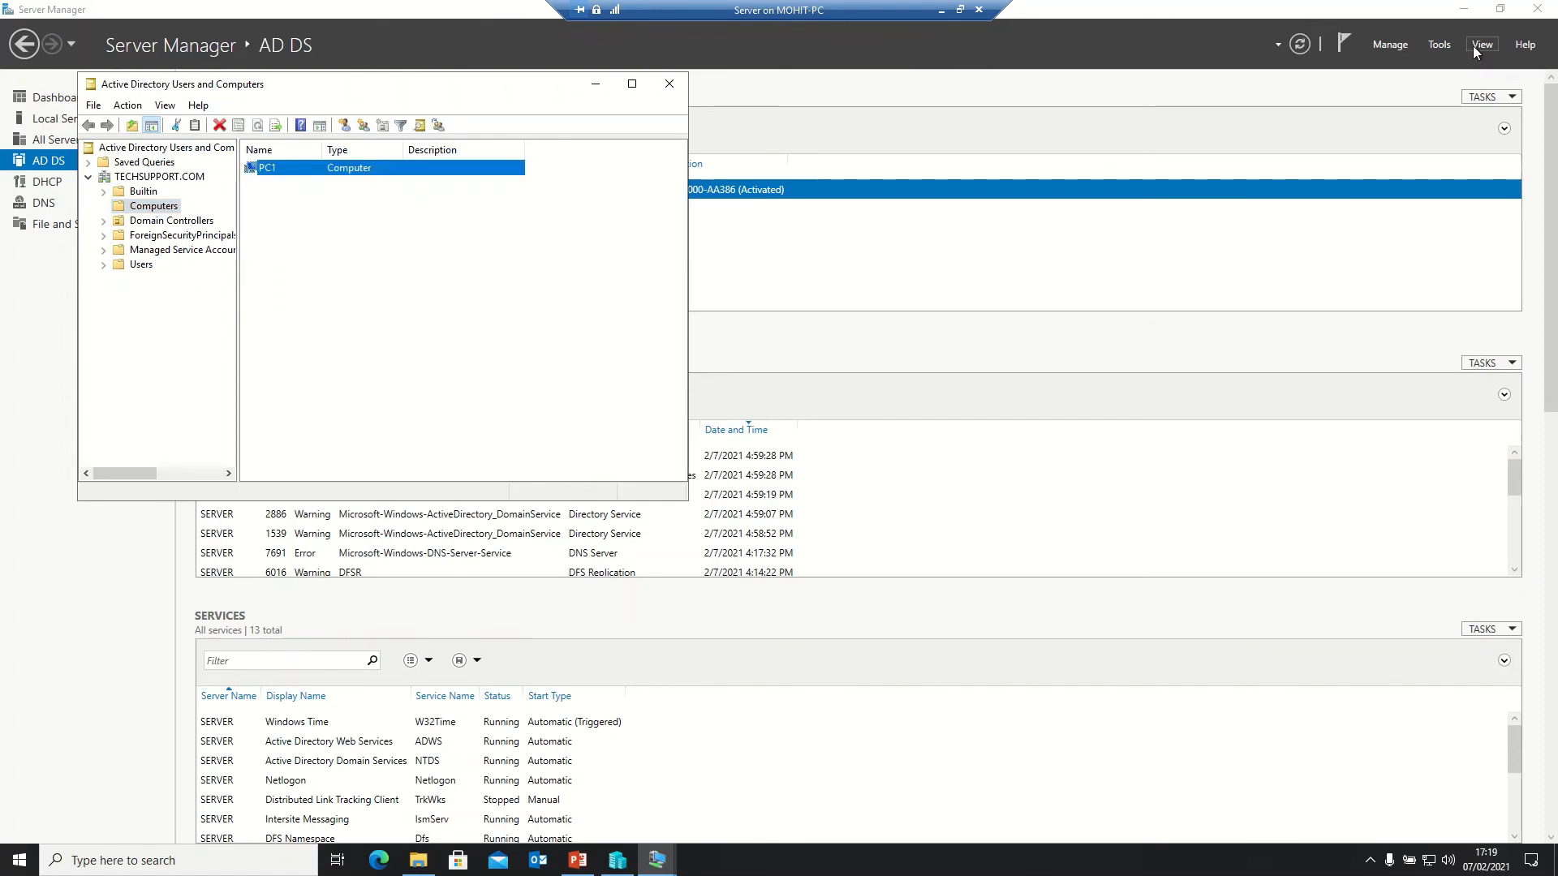
click(1444, 47)
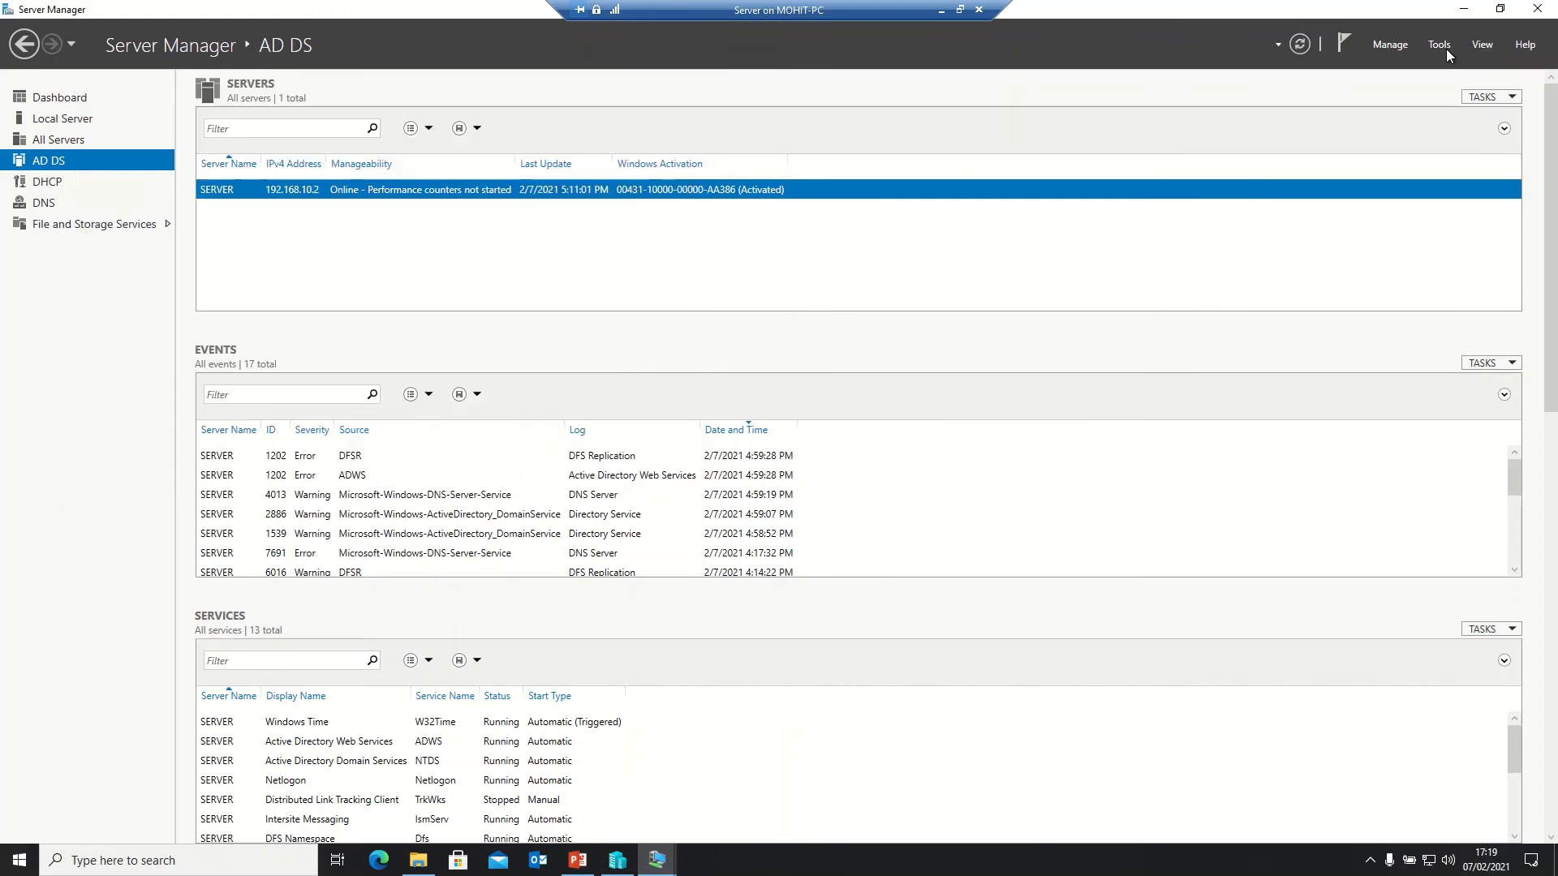
- Open DNS Manager and select PC1's Host (A) record 192.168.10.41 in the TECHSUPPORT.COM zone
click(1306, 262)
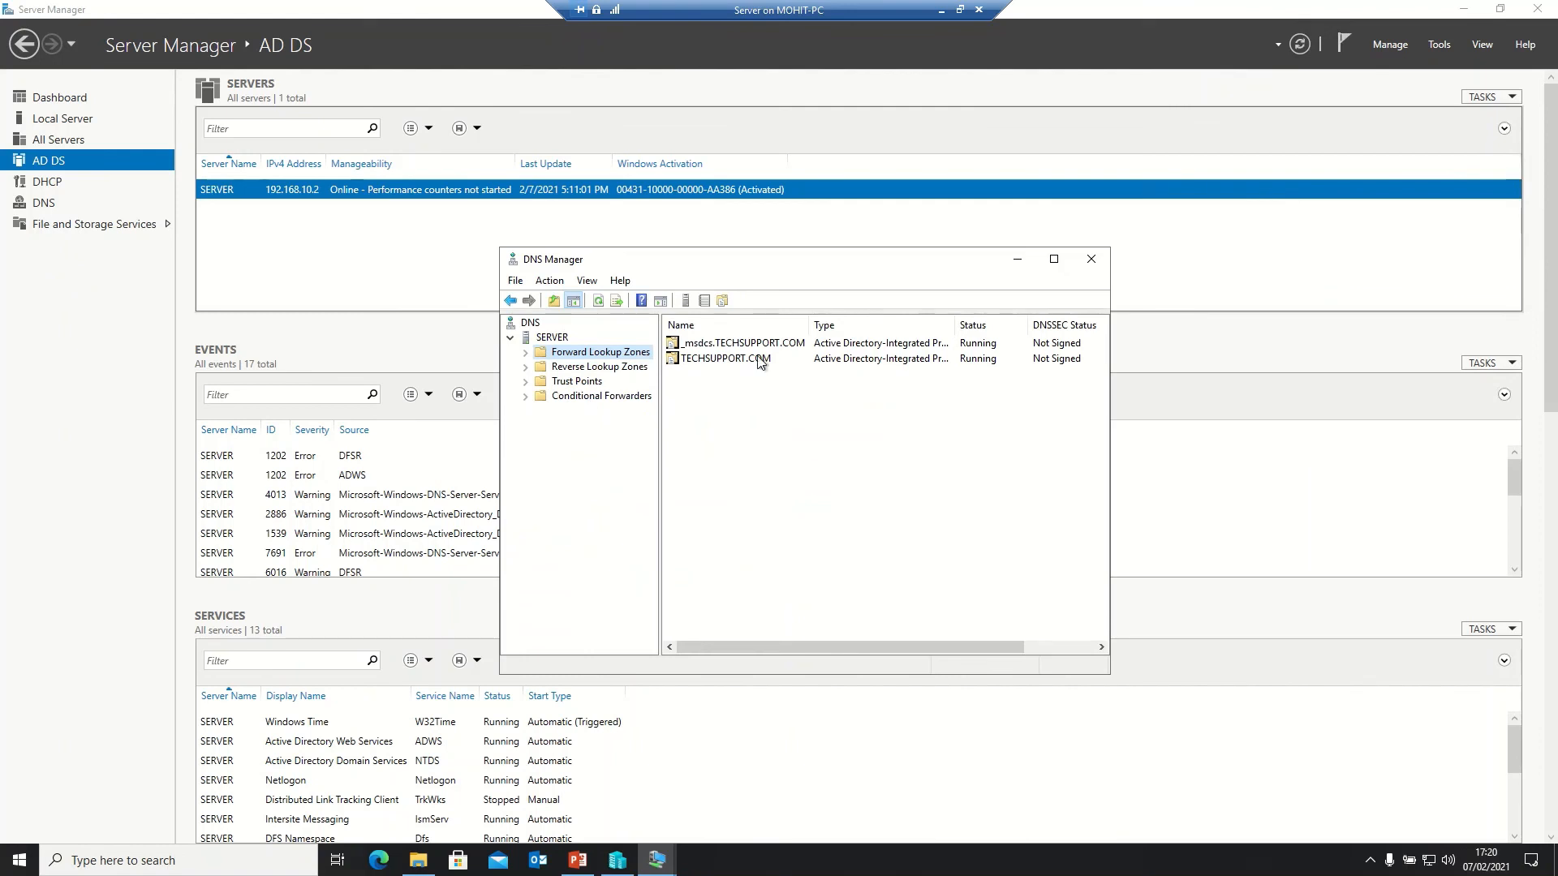
click(525, 352)
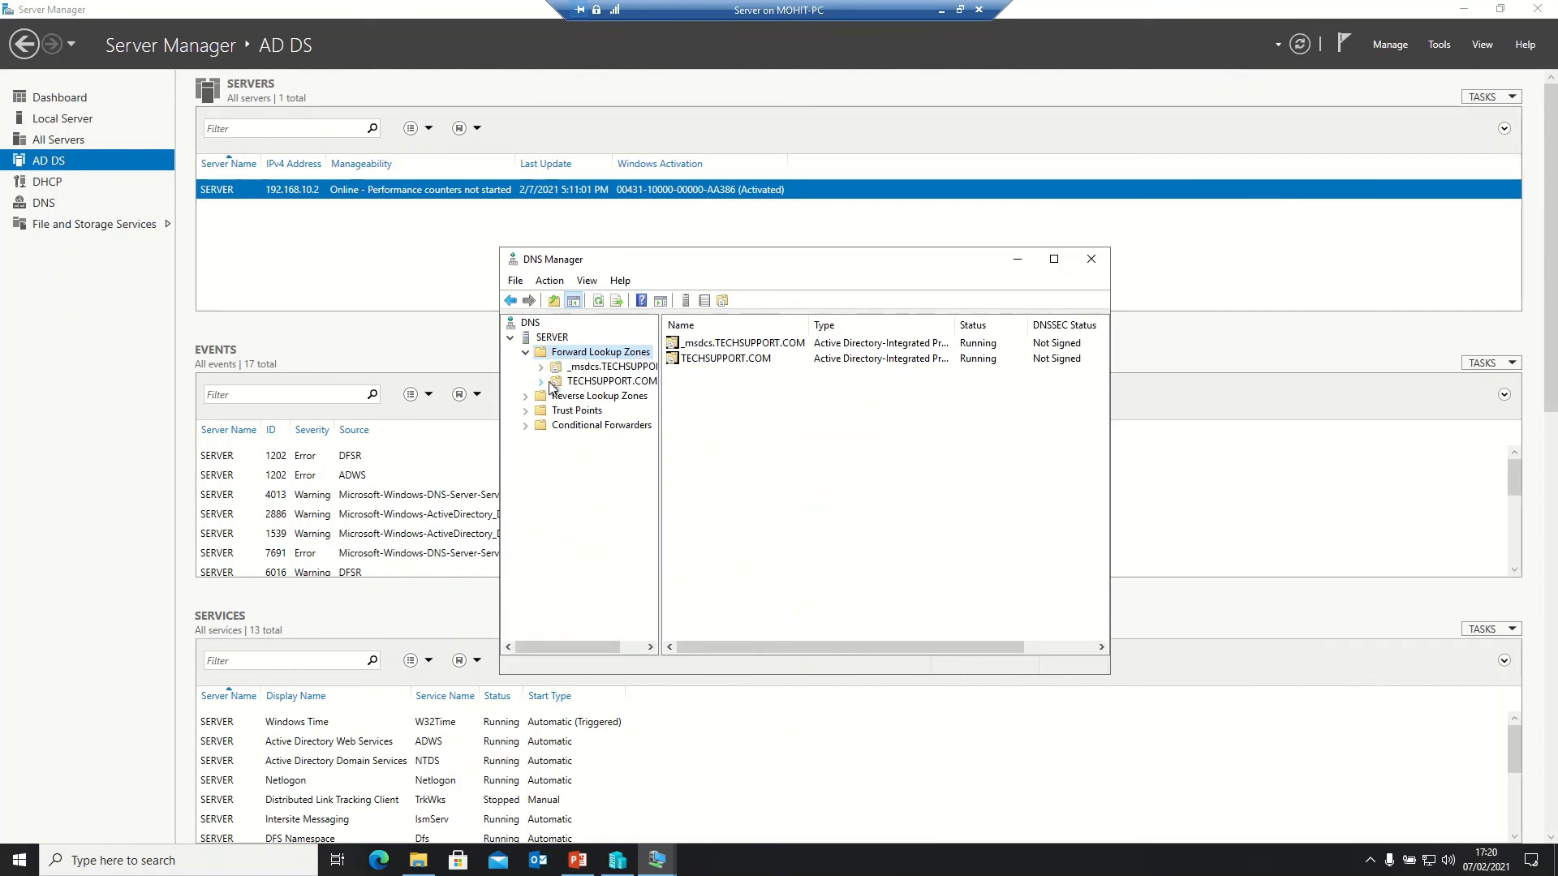
double_click(582, 383)
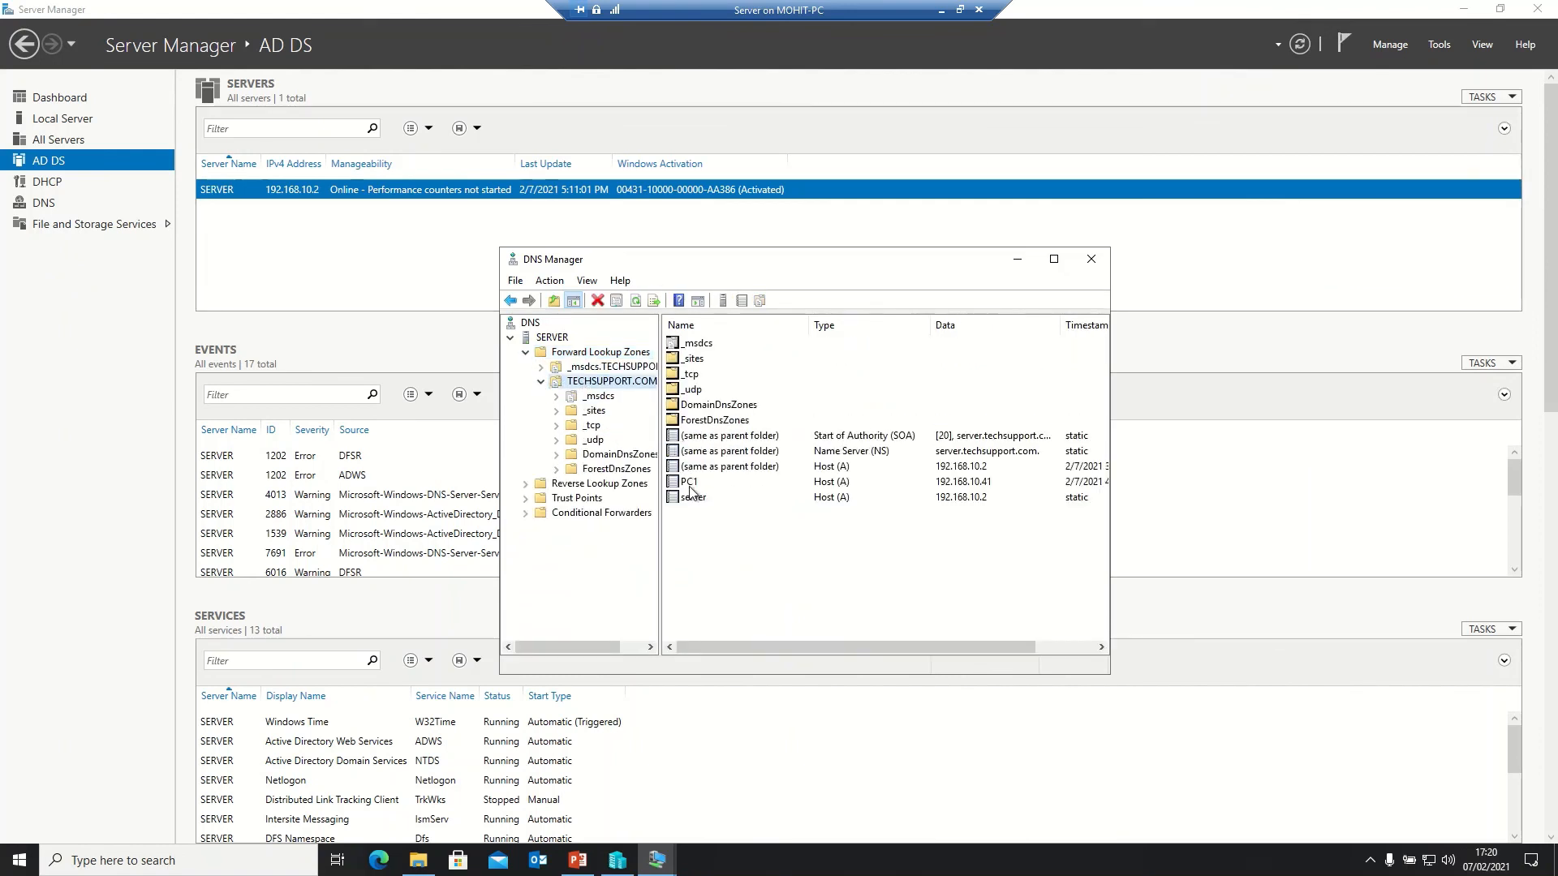
click(690, 484)
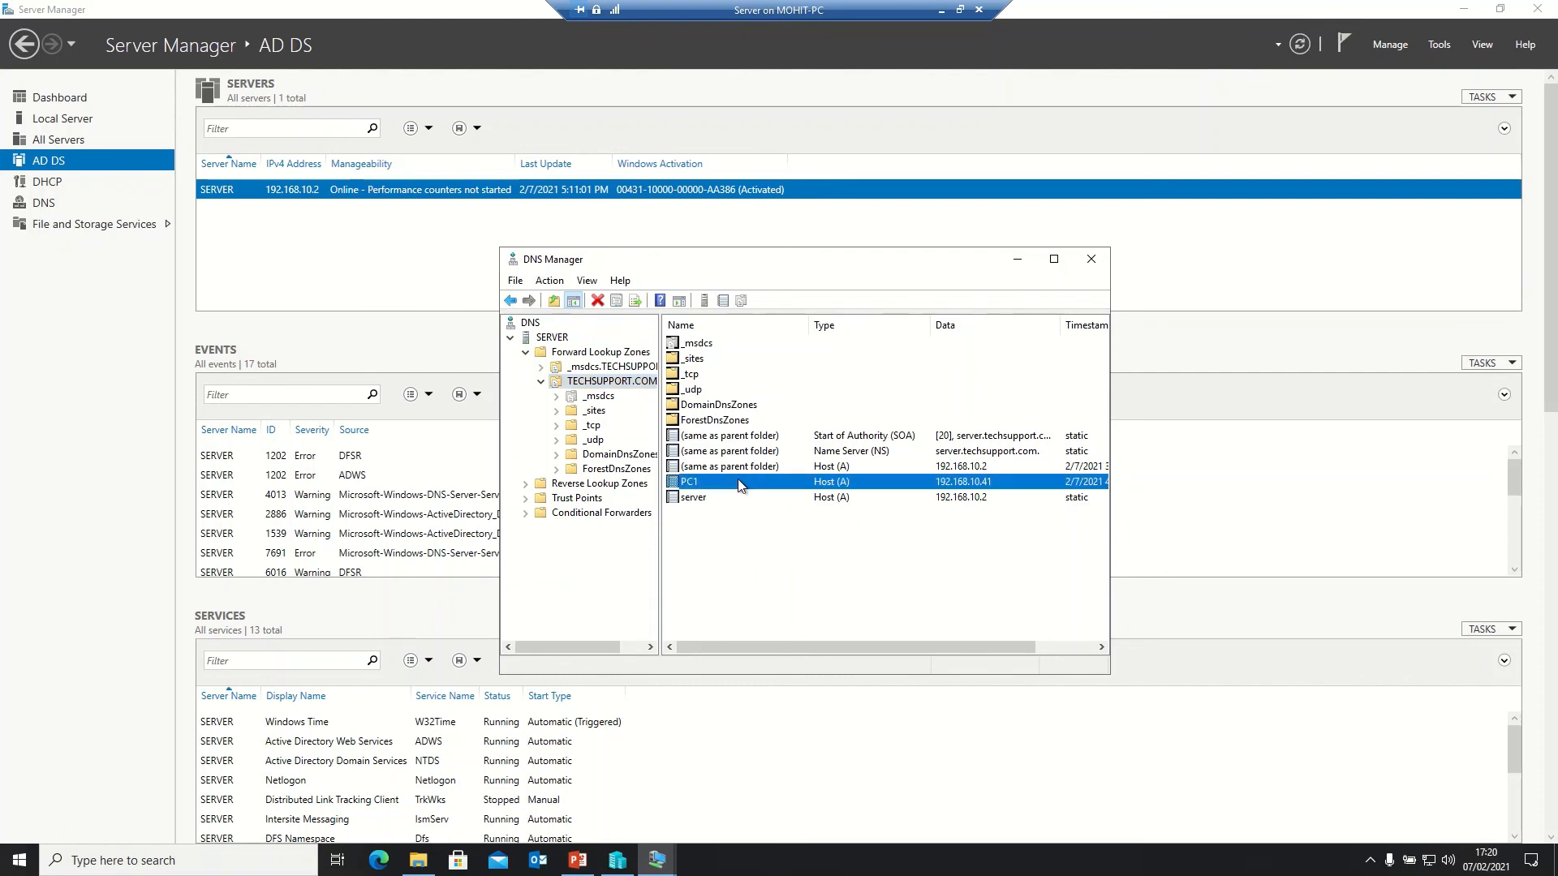